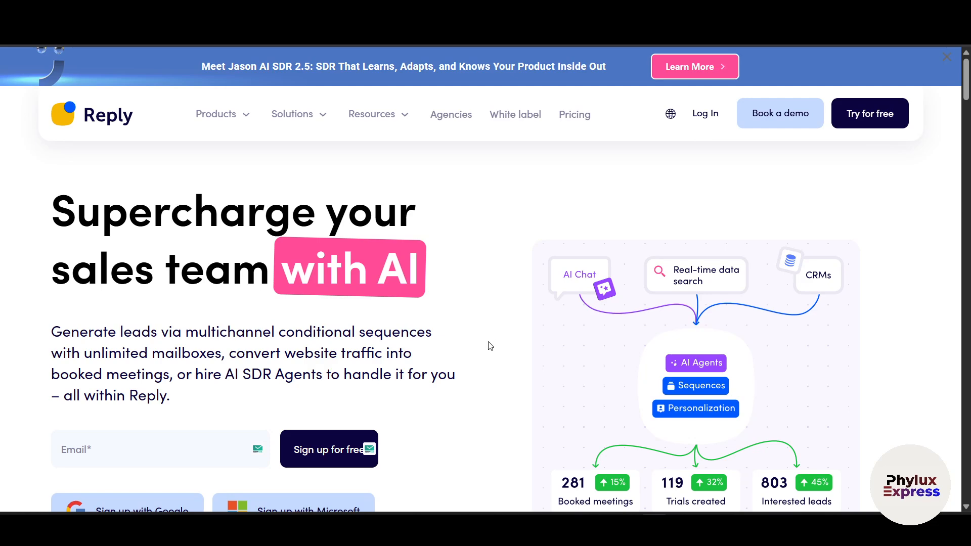
# Open the free 14-day trial sign-up form and select the work email field.
pyautogui.click(879, 121)
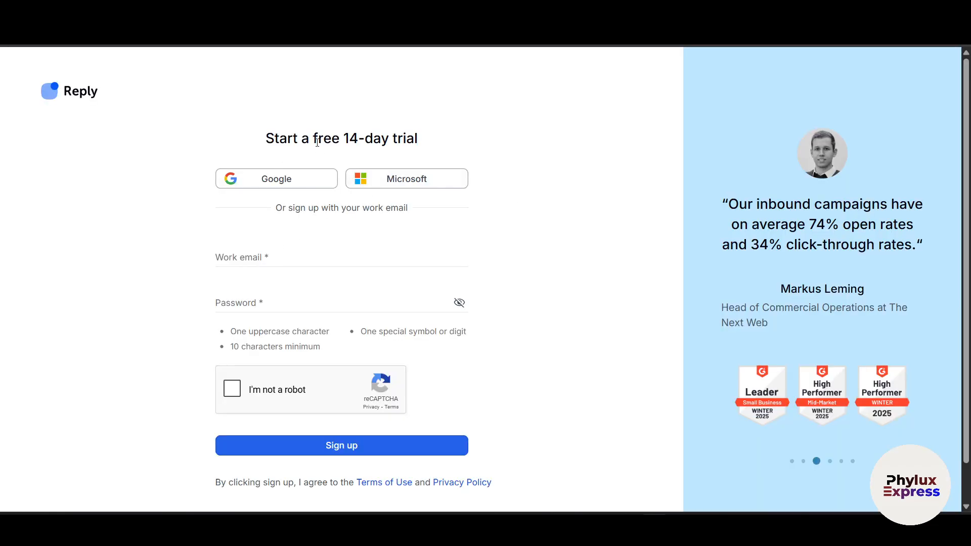
pyautogui.moveTo(254, 136); pyautogui.dragTo(441, 137)
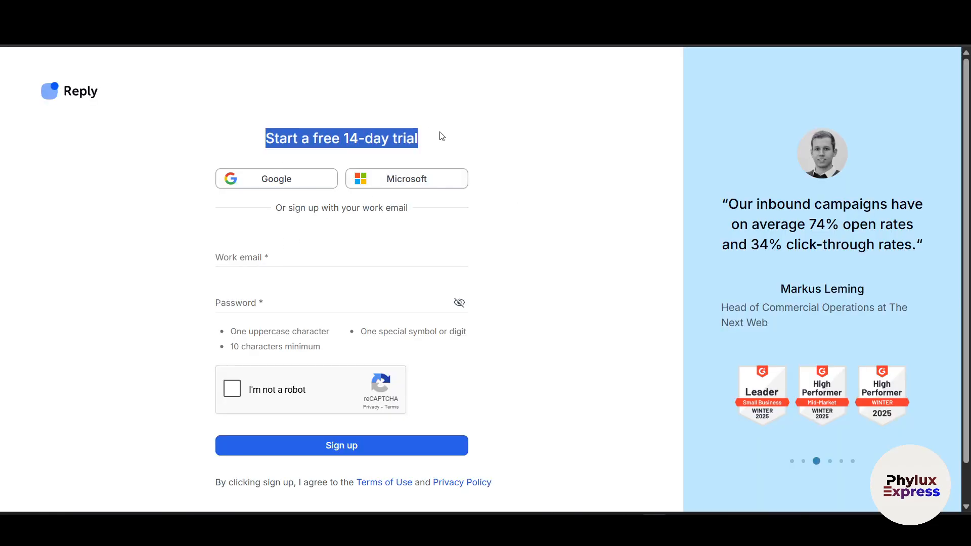
pyautogui.click(287, 251)
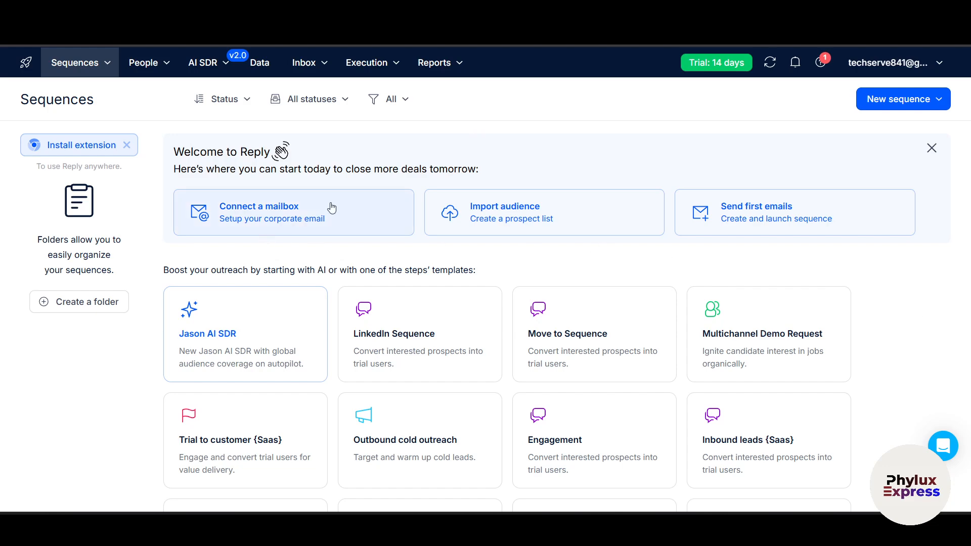
# Dismiss the Welcome to Reply banner and review the options offered for Sequences, People and AI SDR.
pyautogui.click(931, 148)
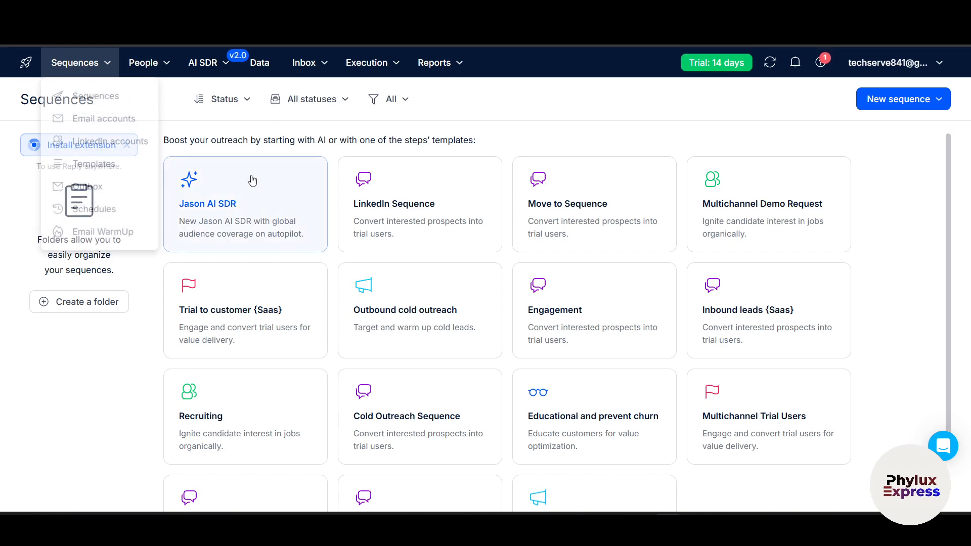
pyautogui.moveTo(88, 74)
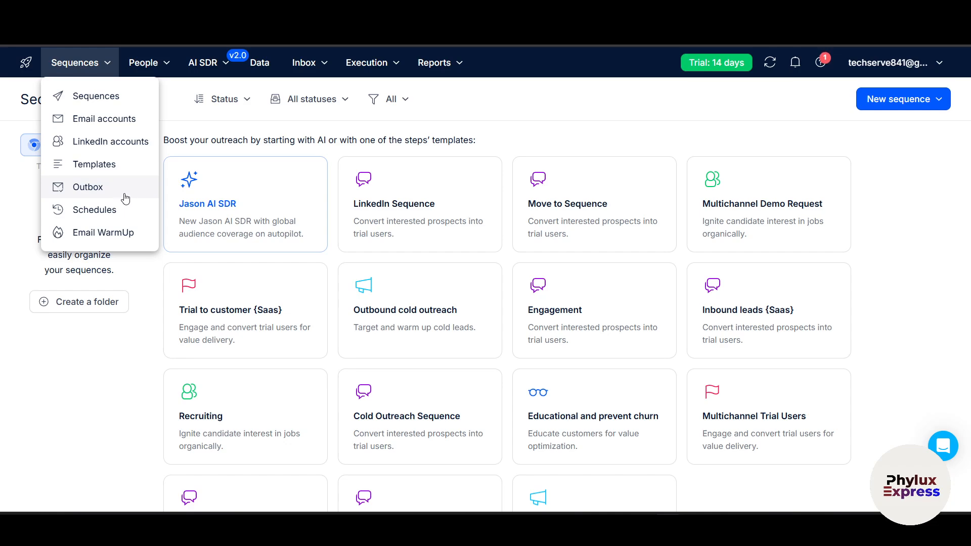
pyautogui.click(152, 63)
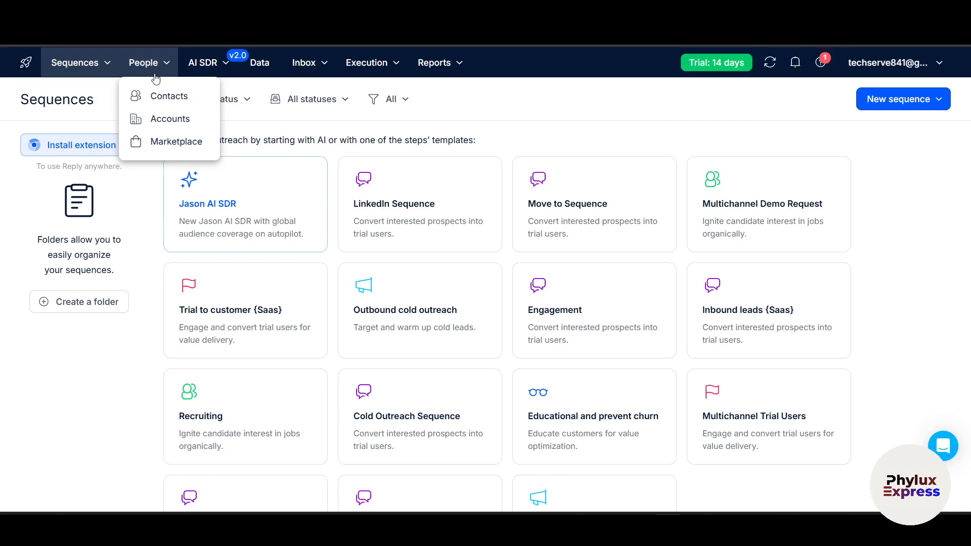
pyautogui.moveTo(208, 73)
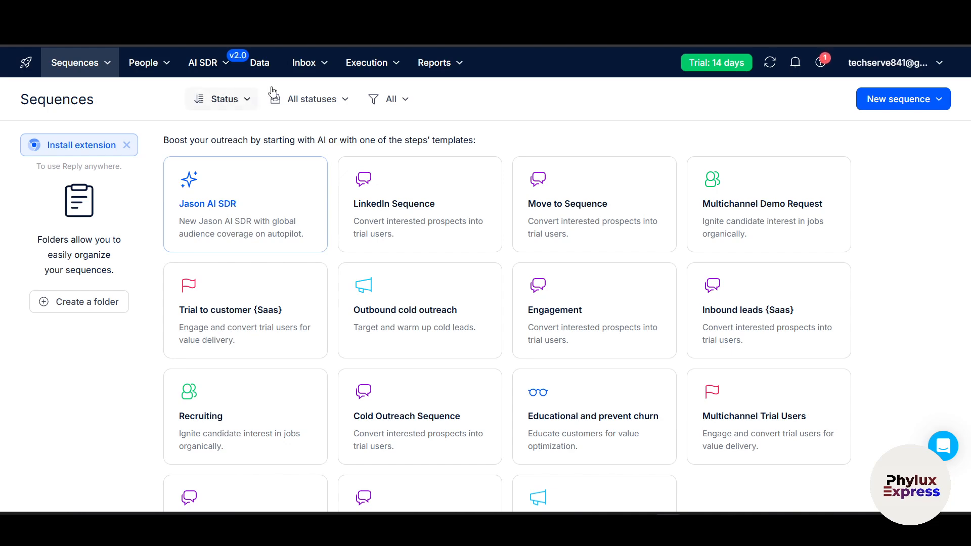
# View the Realtime B2B data search page and open the Inbox for contact replies.
pyautogui.click(261, 63)
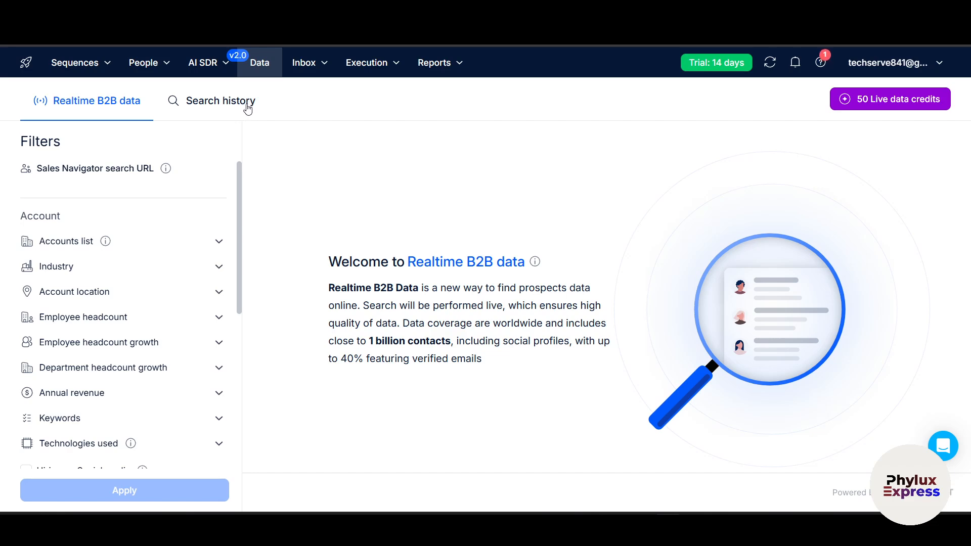
pyautogui.click(286, 70)
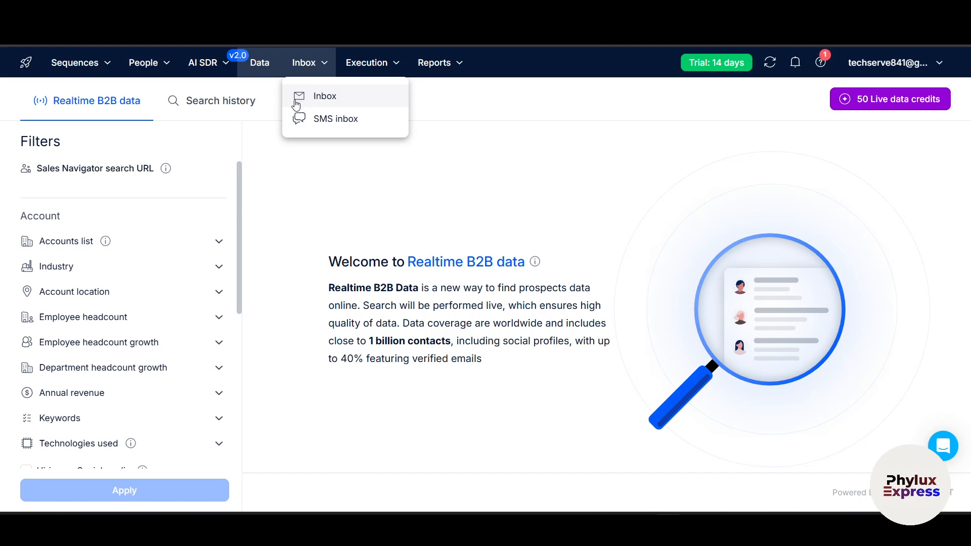
pyautogui.click(308, 71)
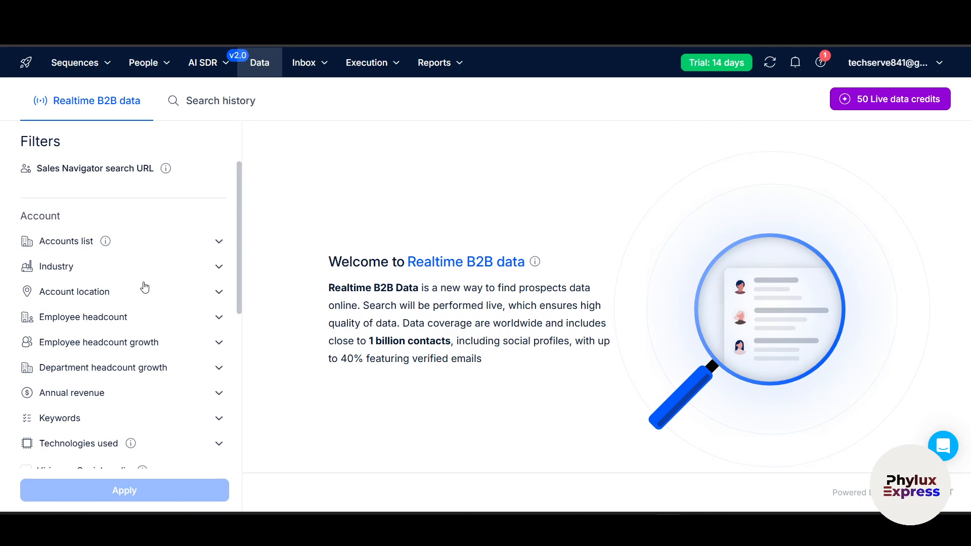
pyautogui.click(303, 62)
pyautogui.click(315, 94)
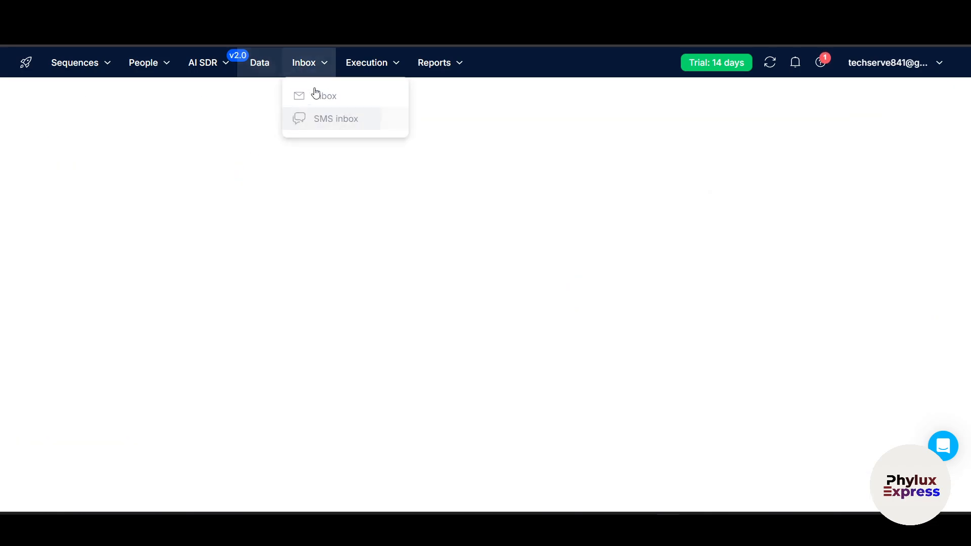
pyautogui.click(321, 96)
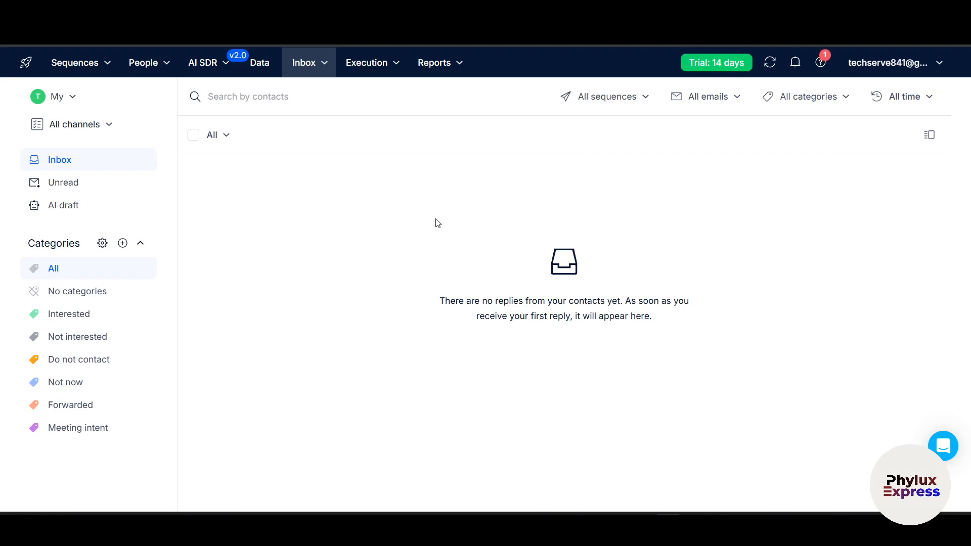
# Review the available Execution options and the report types for channels, tasks and team performance.
pyautogui.click(387, 64)
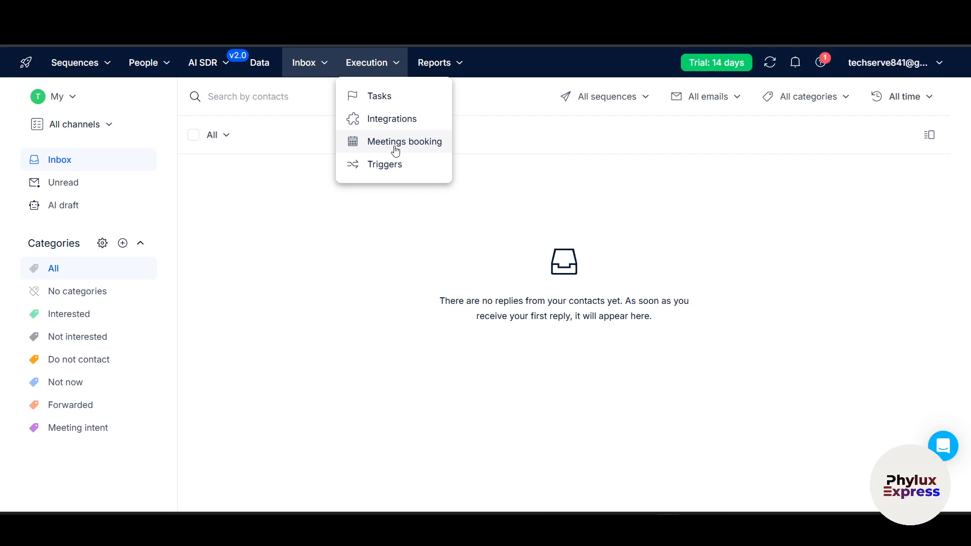
pyautogui.moveTo(445, 65)
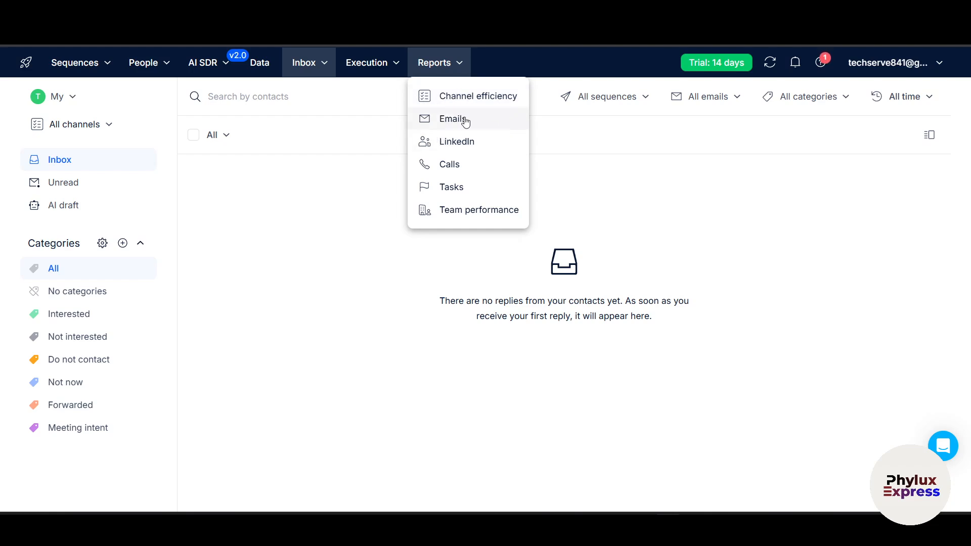
pyautogui.click(469, 144)
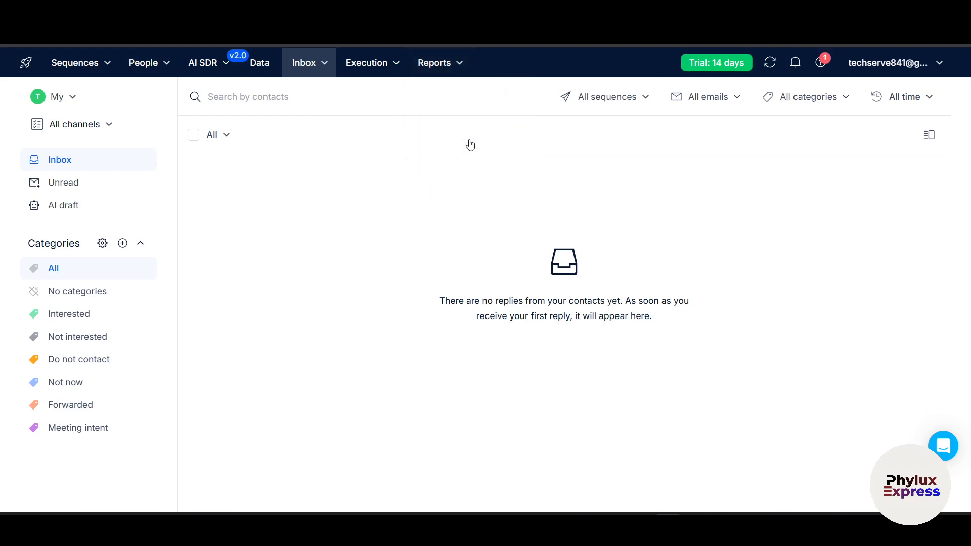
pyautogui.click(437, 69)
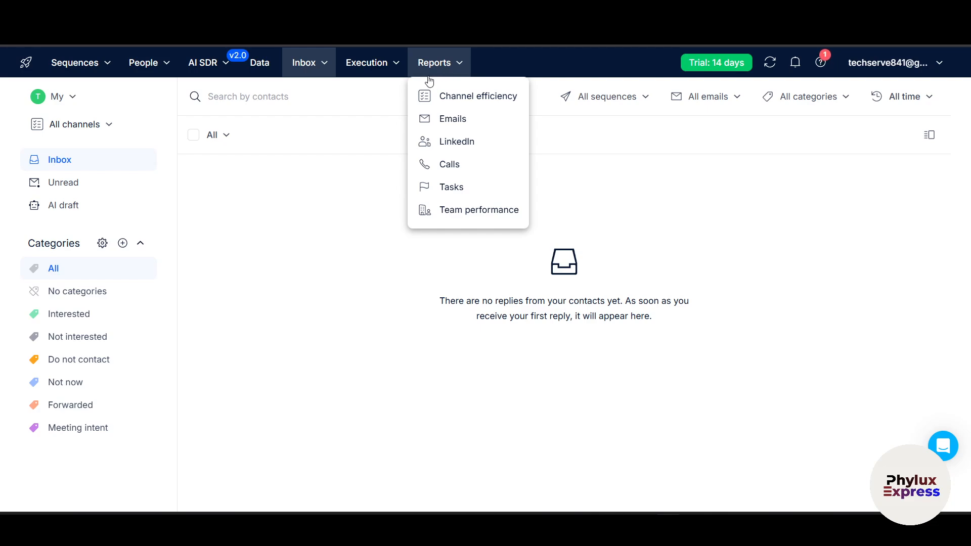
# Return to the Sequences overview with its sequence templates.
pyautogui.moveTo(62, 71)
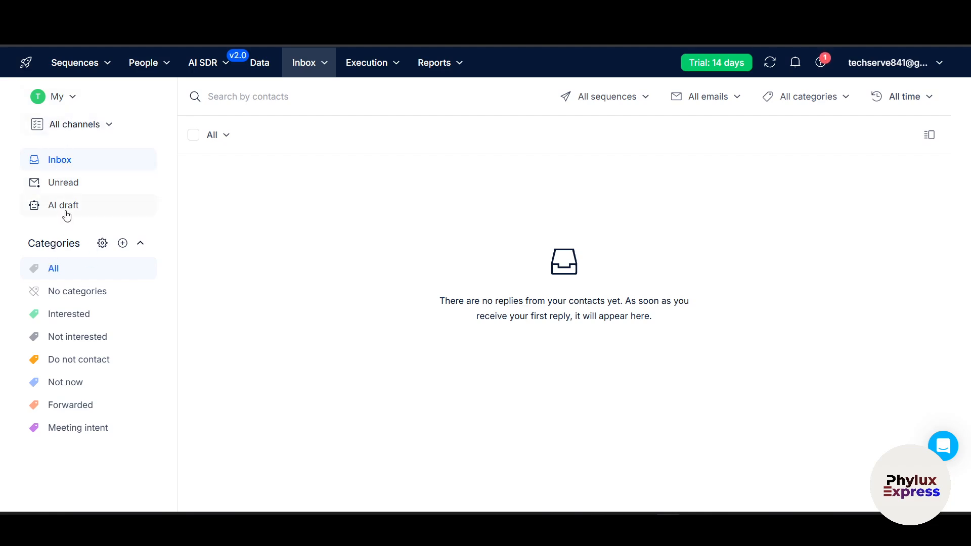
pyautogui.click(73, 63)
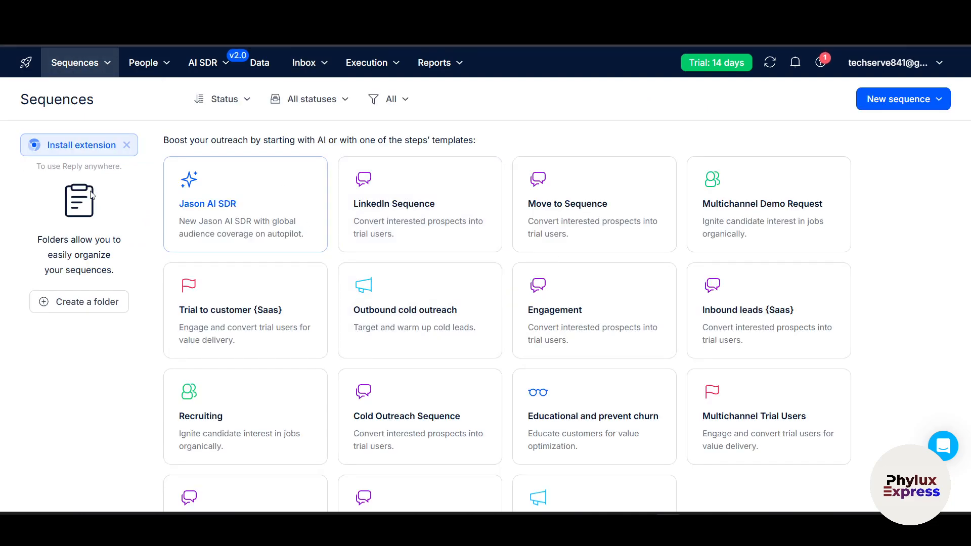
pyautogui.moveTo(72, 63)
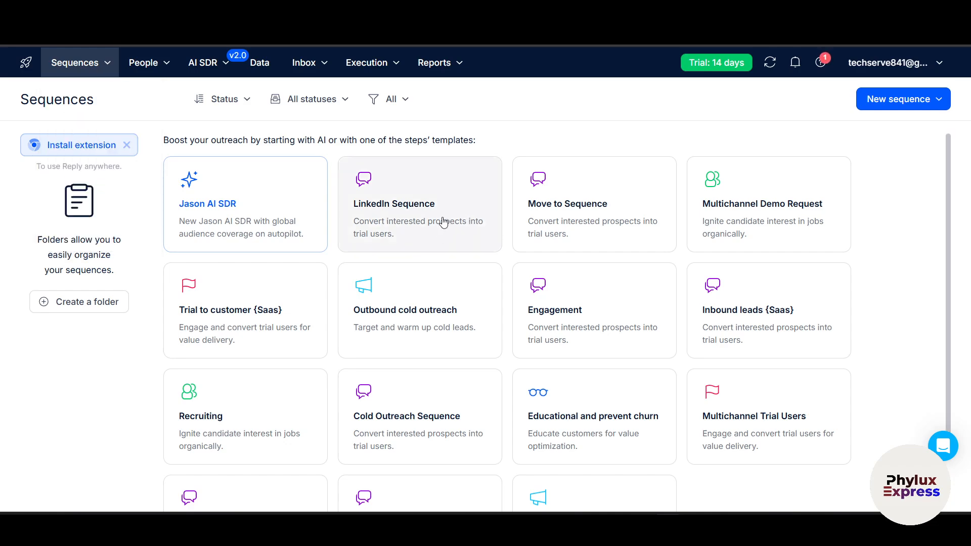
# Open the Email Accounts section of the account settings.
pyautogui.moveTo(897, 71)
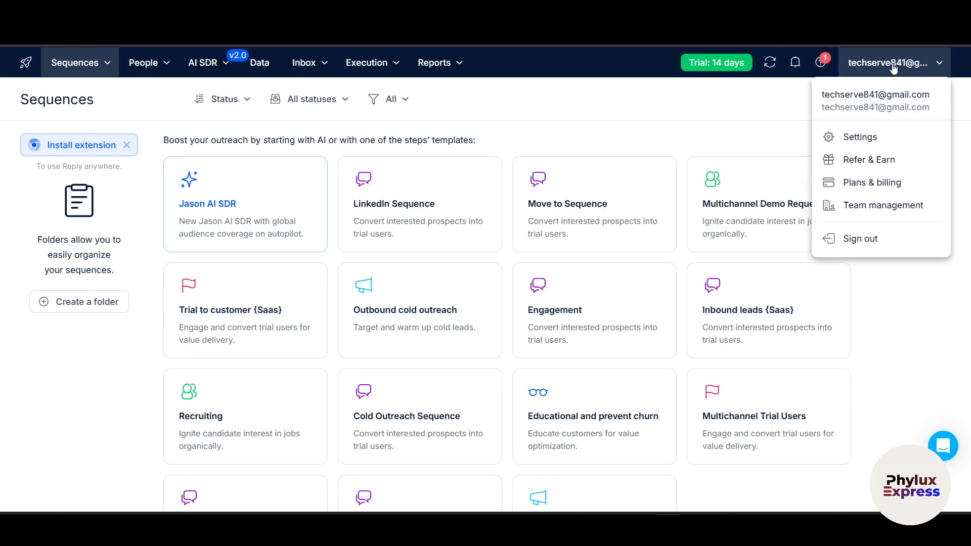
pyautogui.click(868, 140)
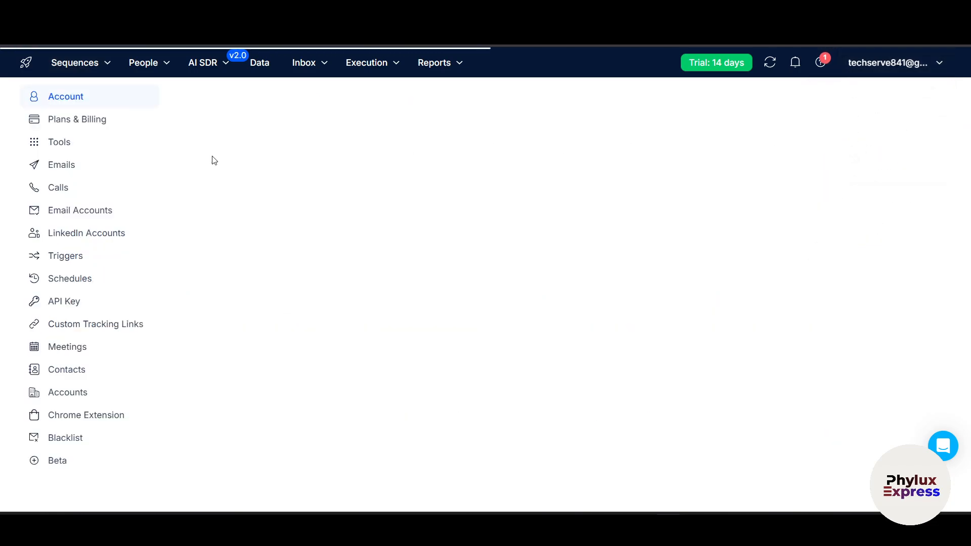
pyautogui.click(73, 212)
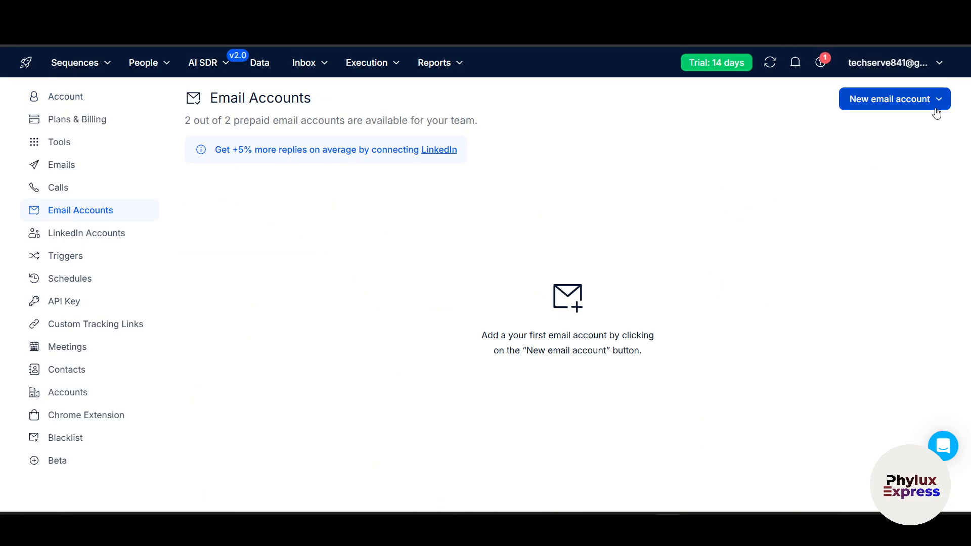
# Set up a new sending email account manually with Gmail as the provider, using the first listed Google account.
pyautogui.click(933, 111)
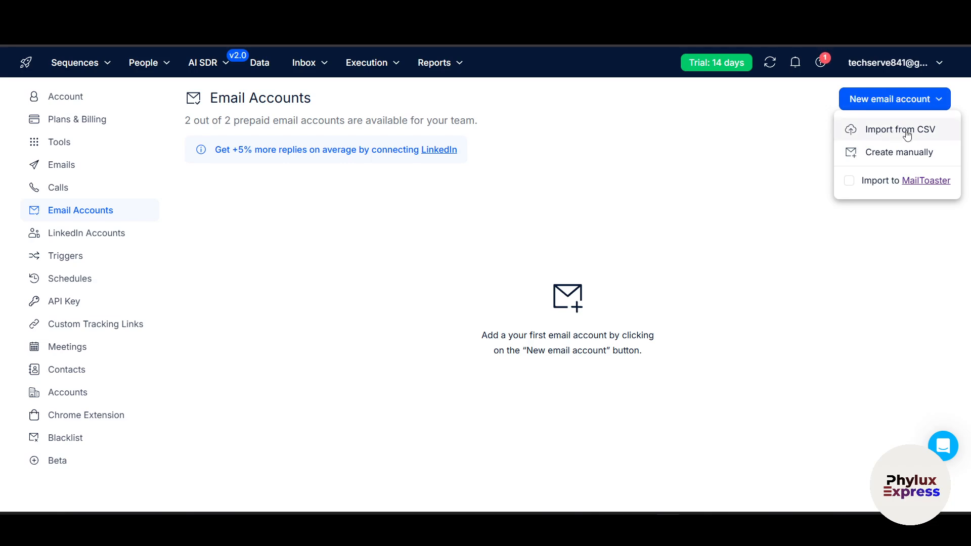
pyautogui.click(908, 160)
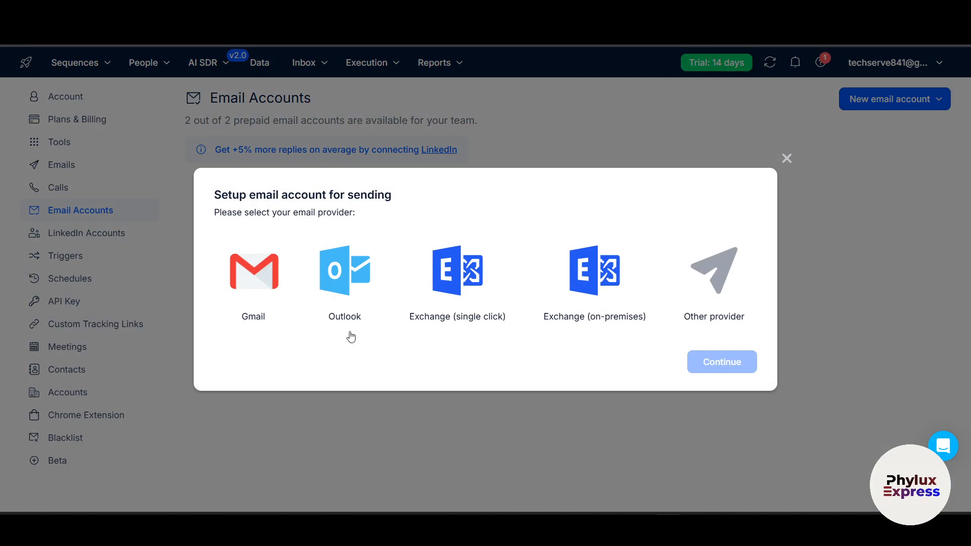
pyautogui.click(241, 279)
pyautogui.click(750, 368)
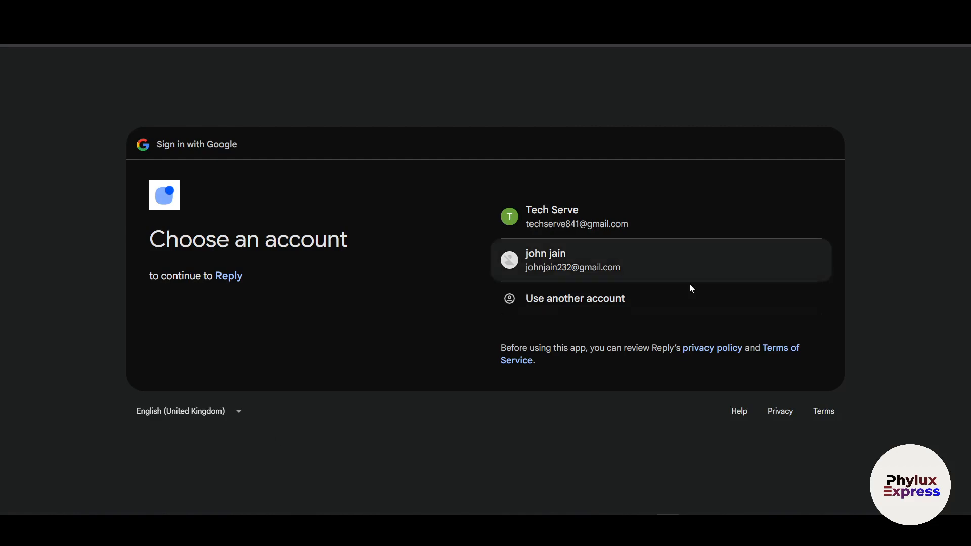
pyautogui.click(644, 224)
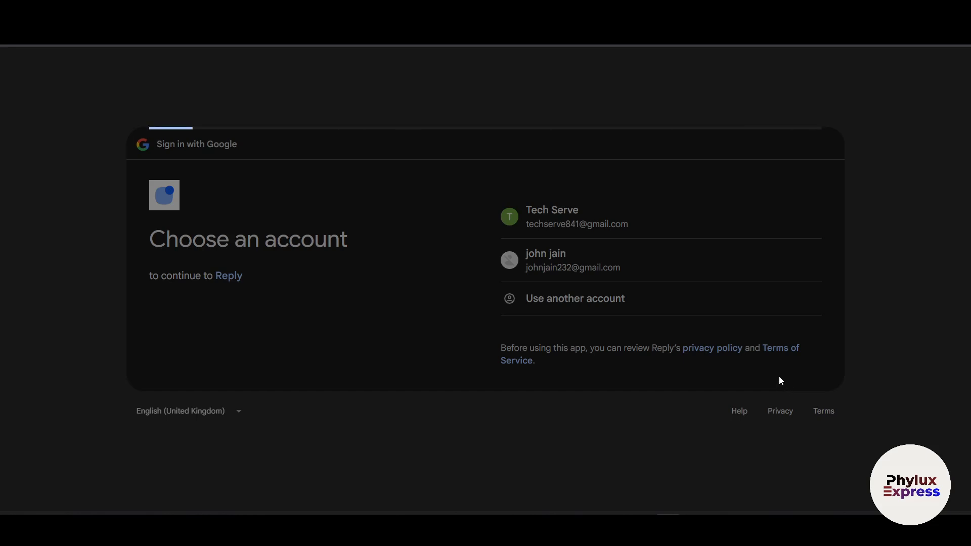
pyautogui.click(740, 354)
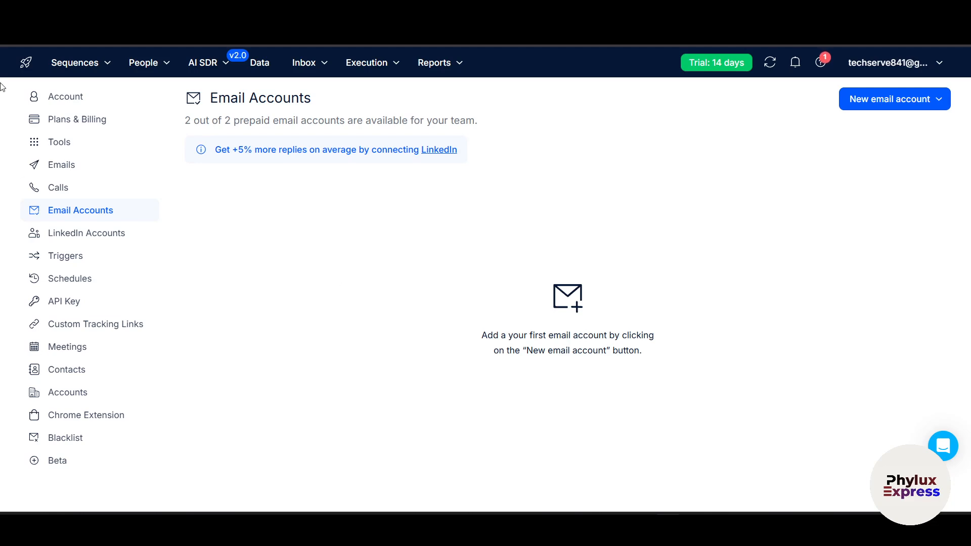
# Return to the Sequences overview and create a new sequence from the Reply template Move to Sequence.
pyautogui.click(55, 69)
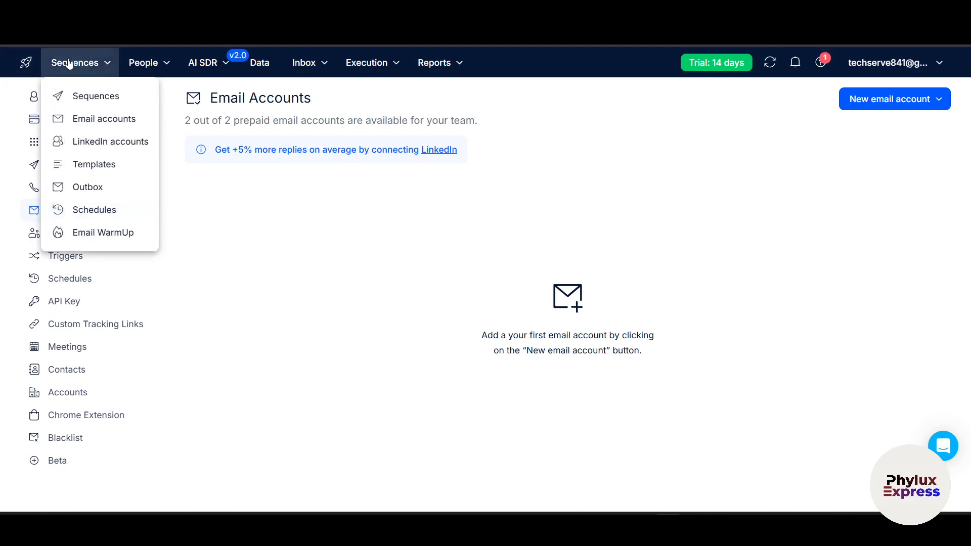
pyautogui.click(71, 99)
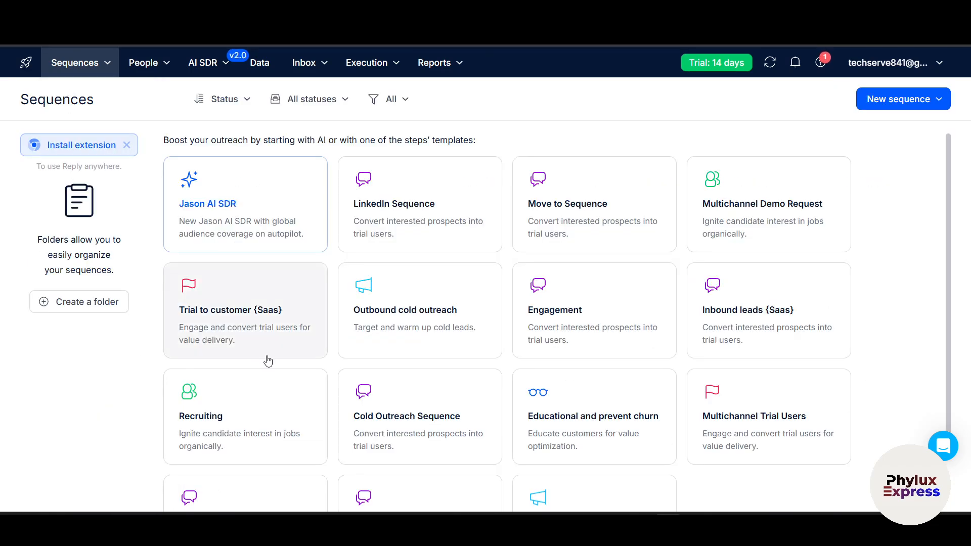
pyautogui.click(902, 99)
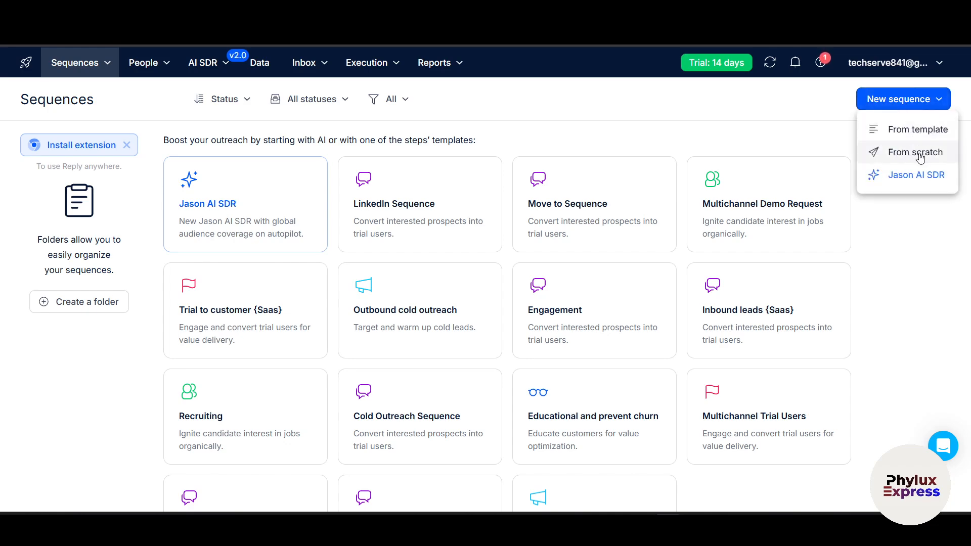
pyautogui.click(897, 131)
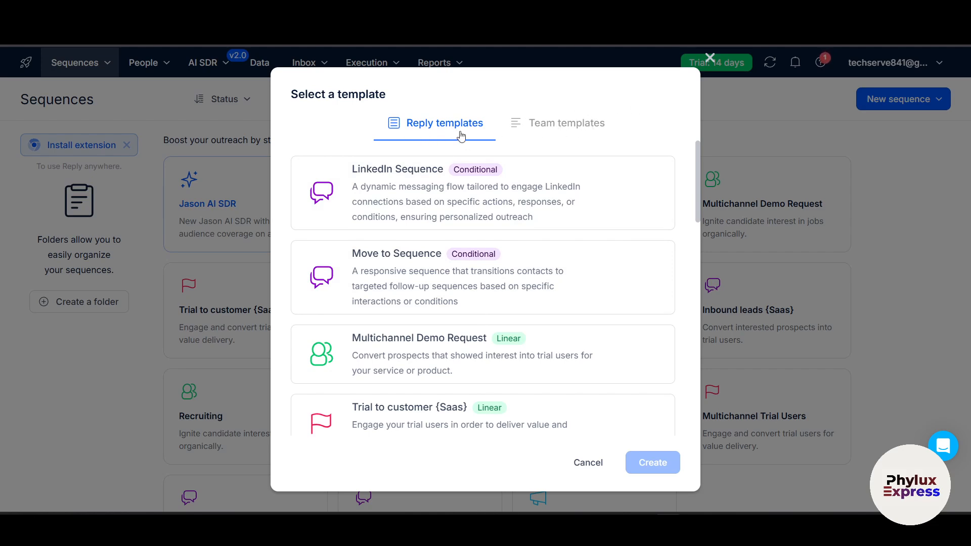
pyautogui.scroll(-3, 462, 311)
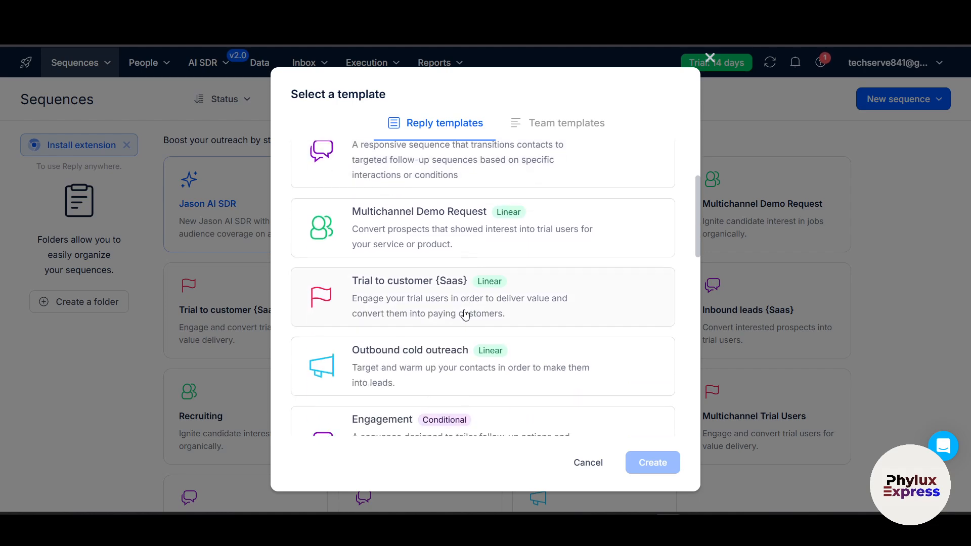
pyautogui.scroll(-3, 464, 314)
pyautogui.scroll(5, 464, 314)
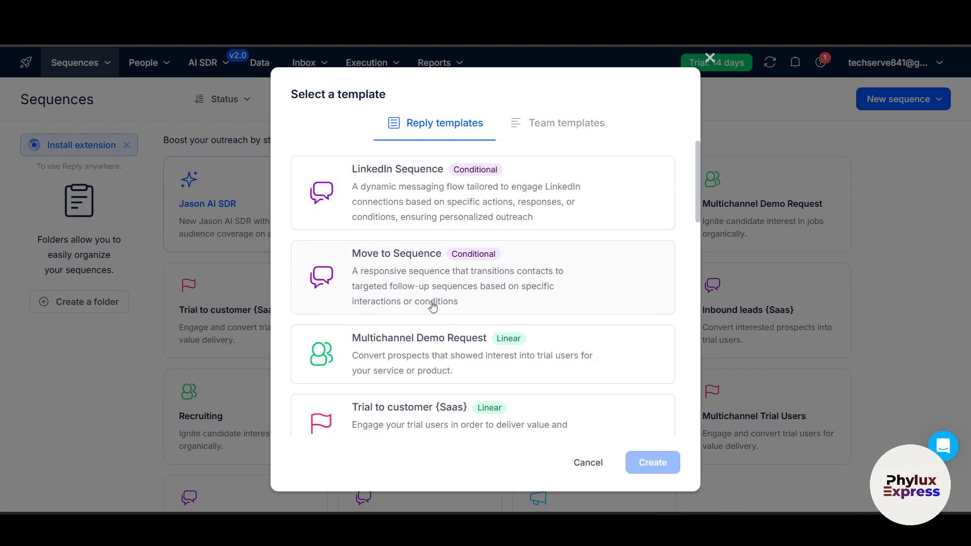
pyautogui.scroll(-10, 432, 305)
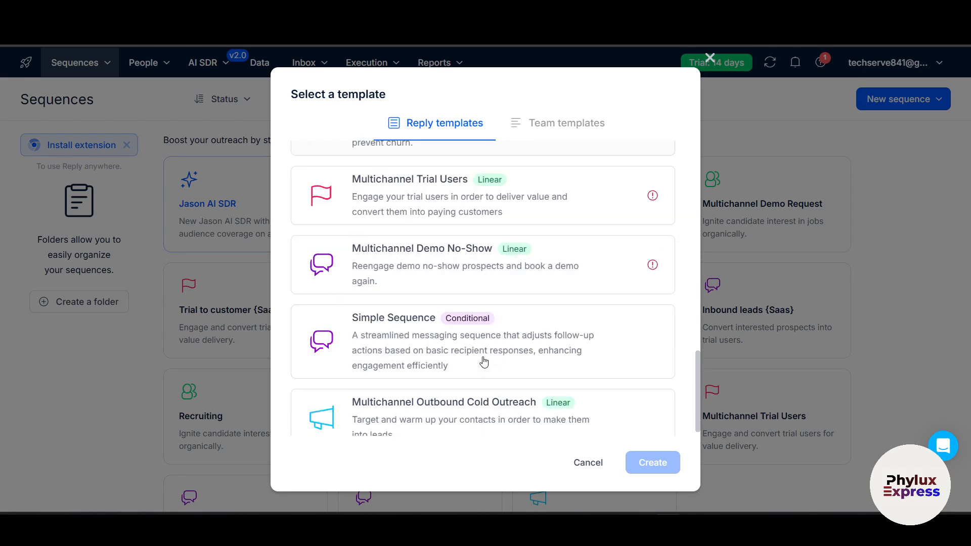
pyautogui.scroll(5, 485, 362)
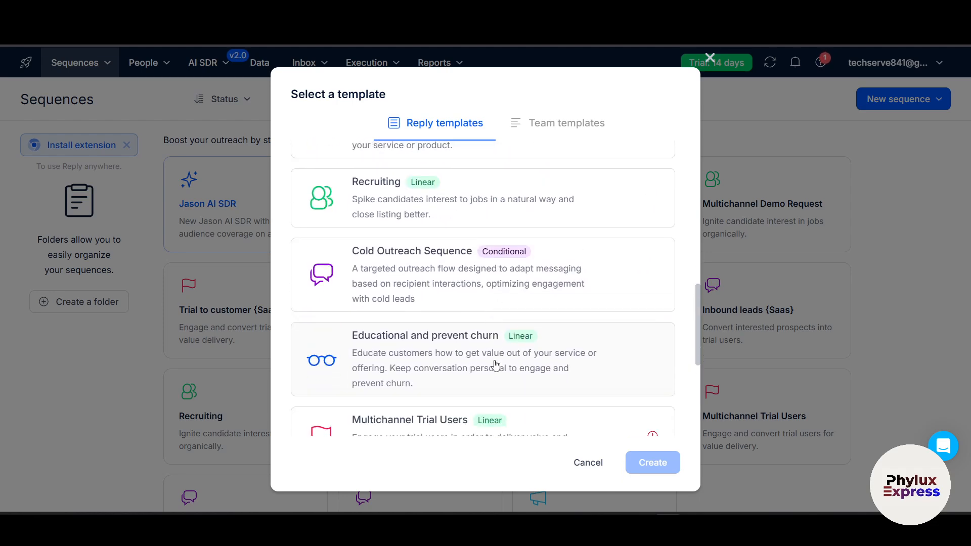
pyautogui.scroll(5, 495, 365)
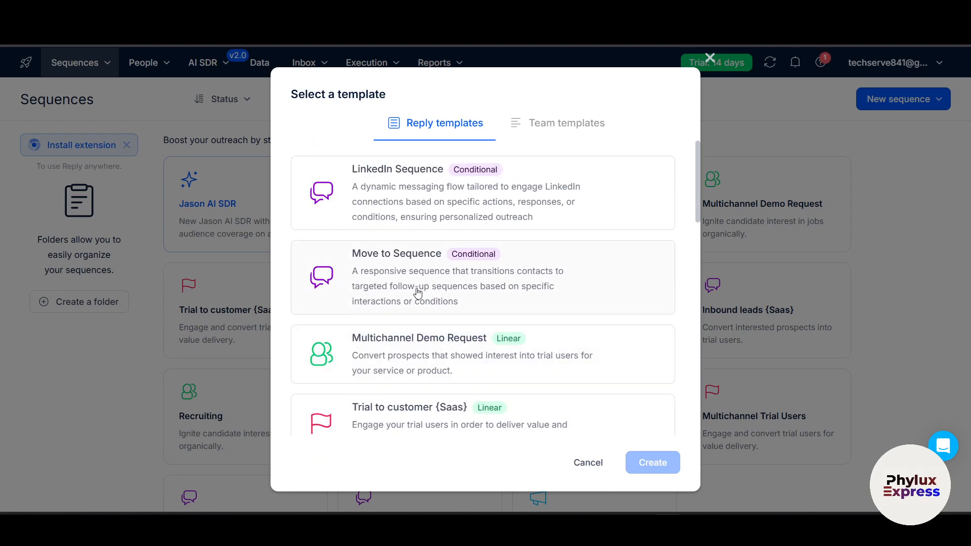
pyautogui.click(418, 292)
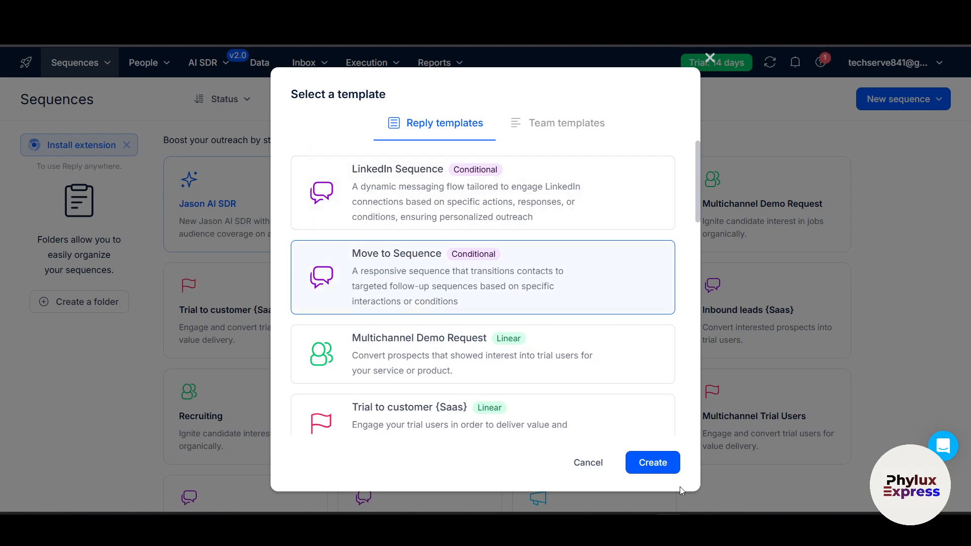
pyautogui.click(652, 462)
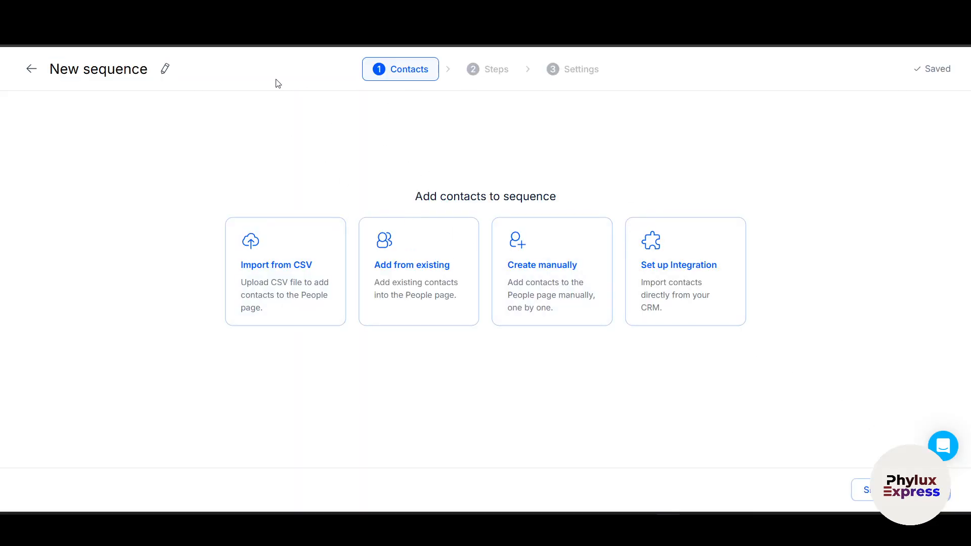
# Rename the new sequence as maker `1.
pyautogui.click(167, 68)
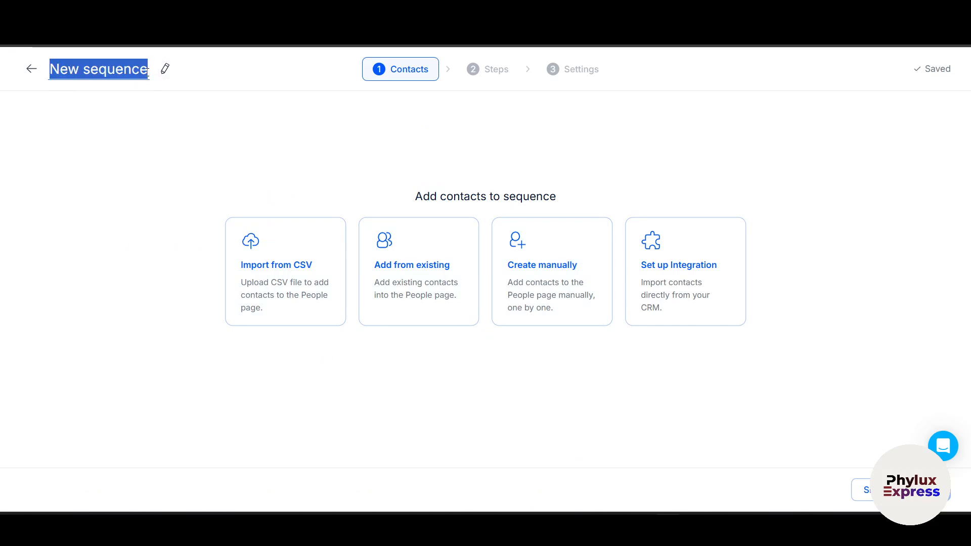
pyautogui.press('BackSpace')
pyautogui.write('maker `1')
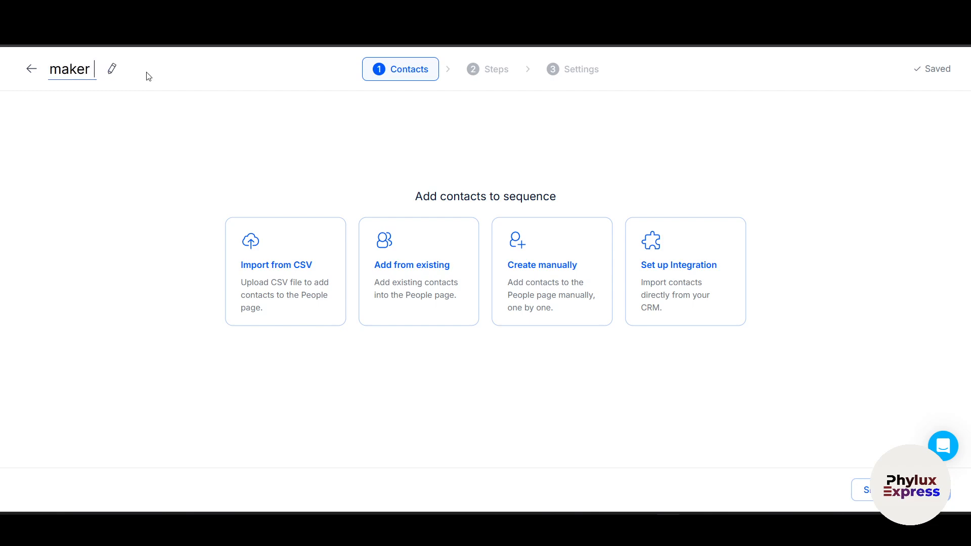
pyautogui.click(154, 126)
# Examine the fields for creating a contact manually and the list of existing contacts that can be added to the sequence.
pyautogui.click(524, 296)
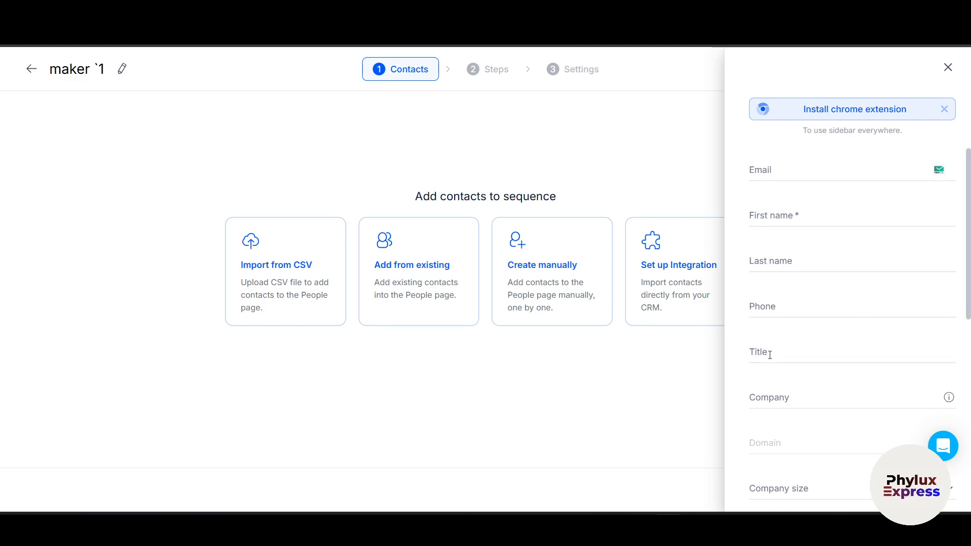
pyautogui.scroll(-1, 781, 354)
pyautogui.scroll(-2, 793, 332)
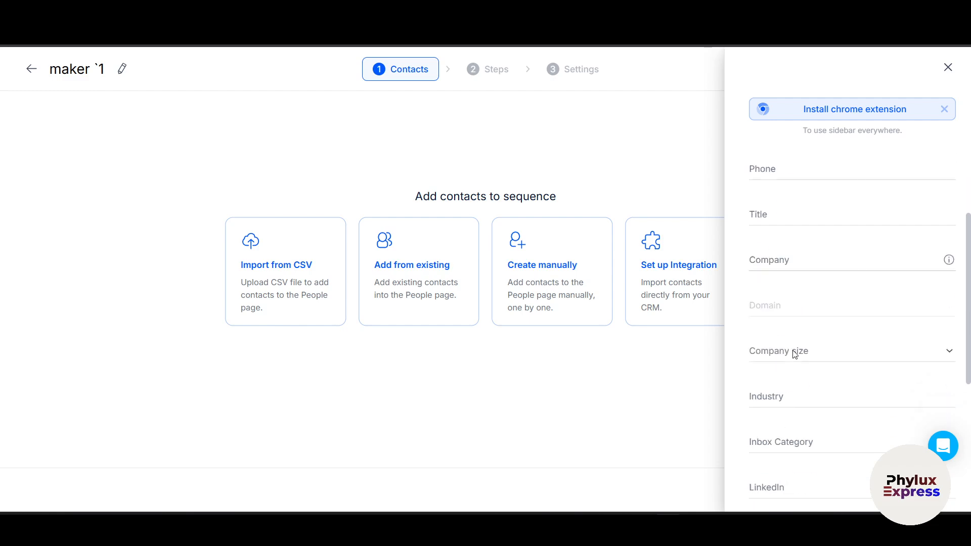
pyautogui.scroll(-1, 787, 339)
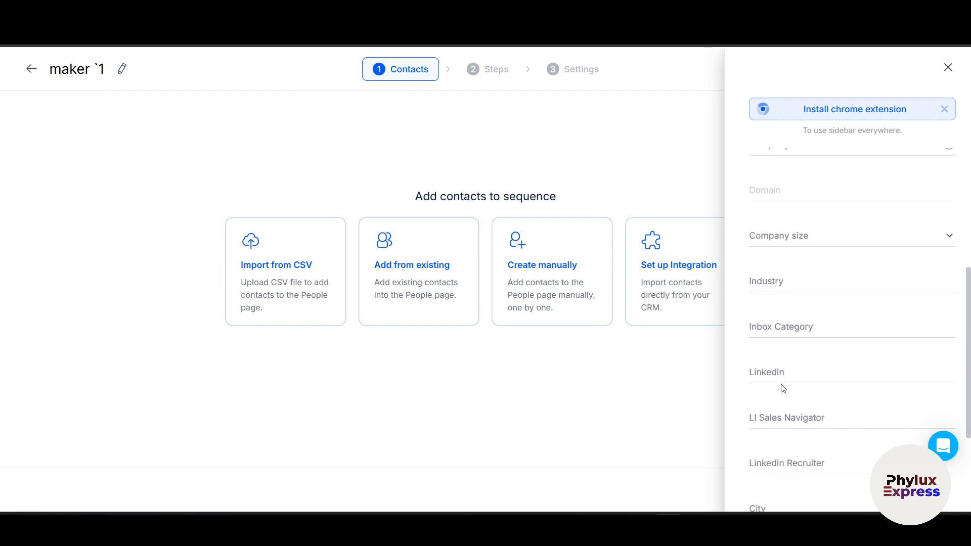
pyautogui.scroll(-1, 781, 385)
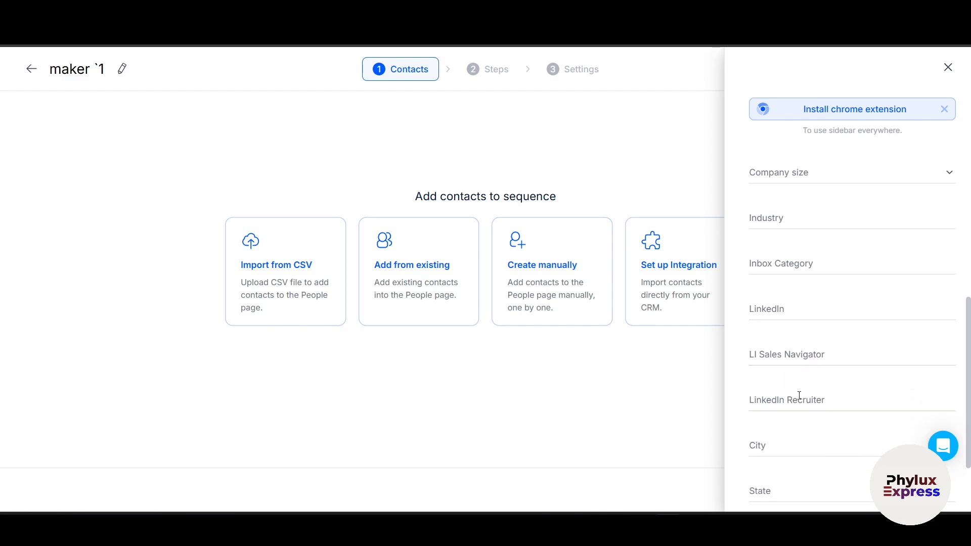
pyautogui.scroll(-2, 797, 395)
pyautogui.scroll(5, 797, 420)
pyautogui.scroll(1, 815, 463)
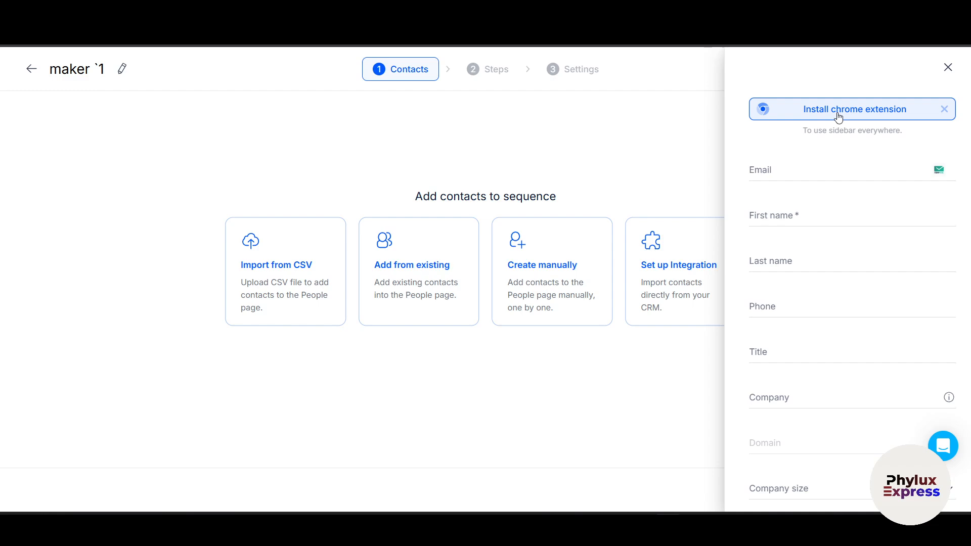
pyautogui.click(945, 77)
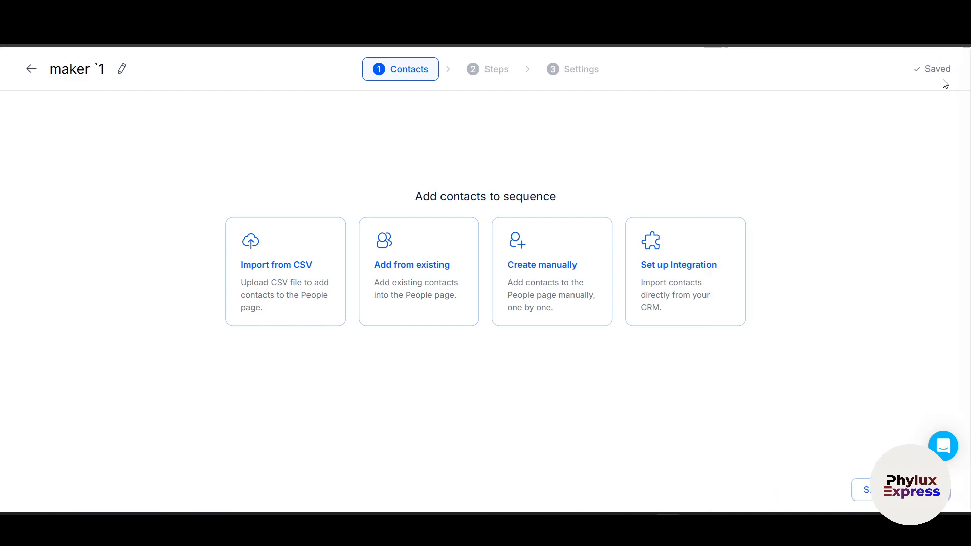
pyautogui.click(433, 297)
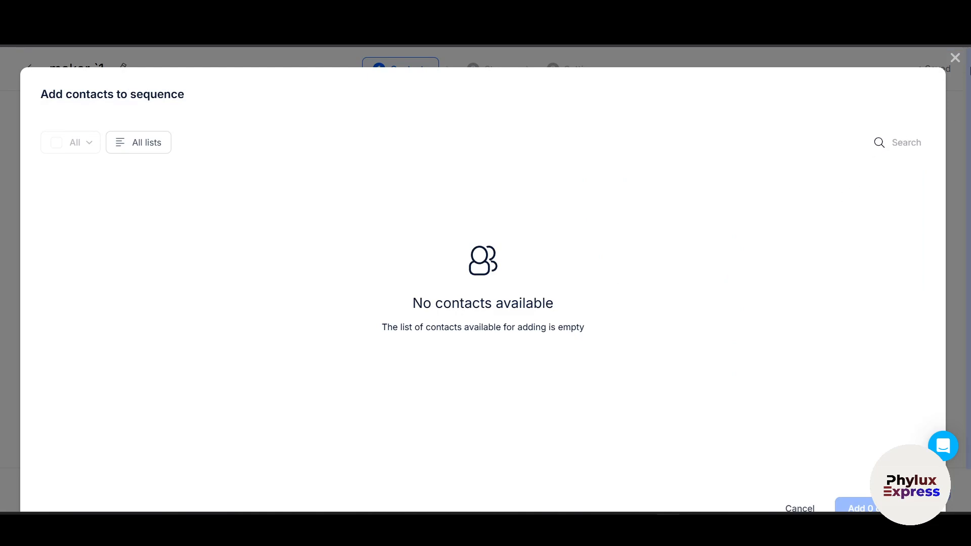
pyautogui.click(953, 61)
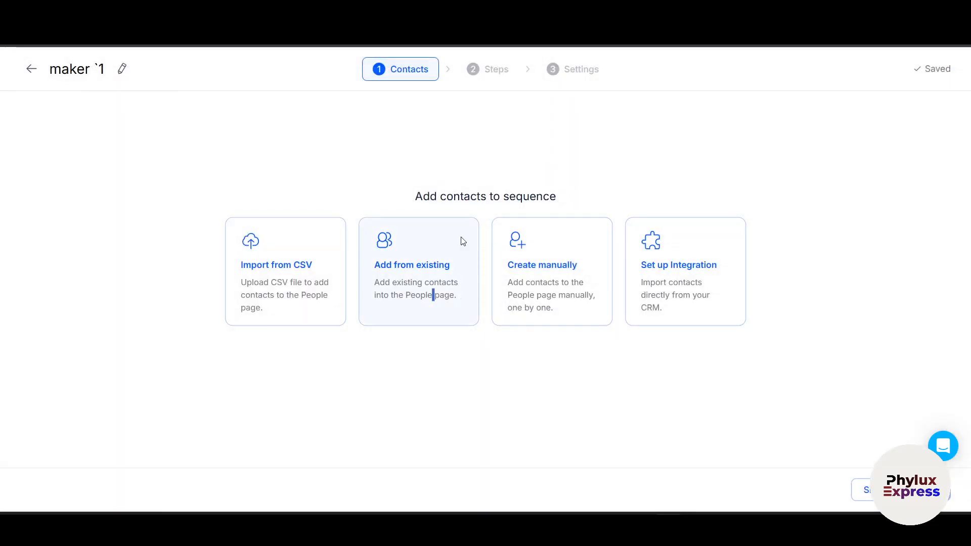
# Manually create a contact with name, email, phone, title test, company maker, size 1-10 and industry video editing, and continue to the sequence's Steps stage.
pyautogui.click(539, 274)
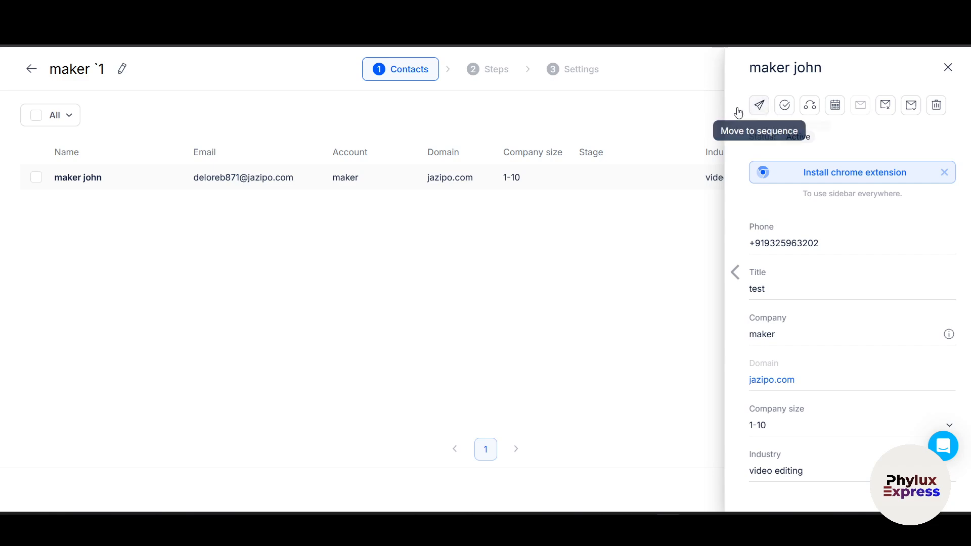
pyautogui.click(947, 67)
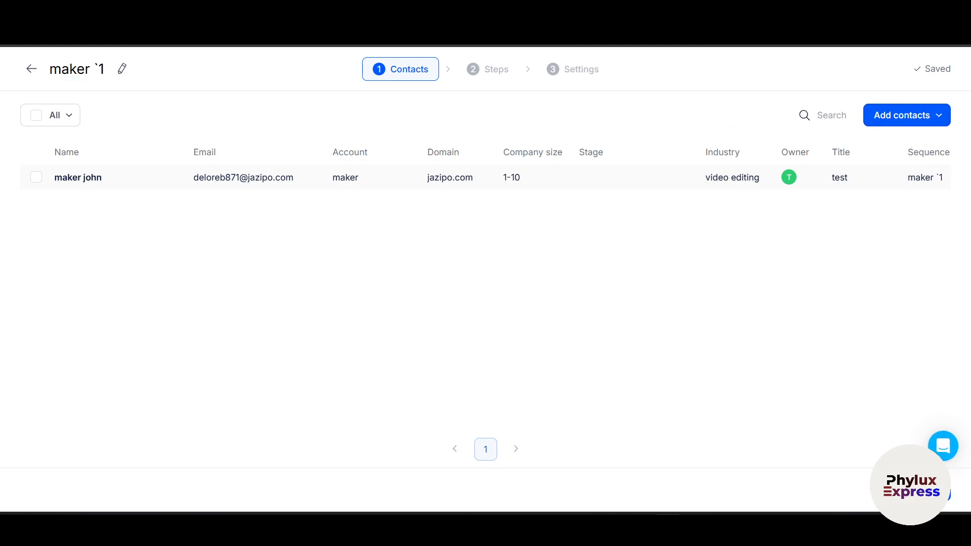
pyautogui.click(921, 489)
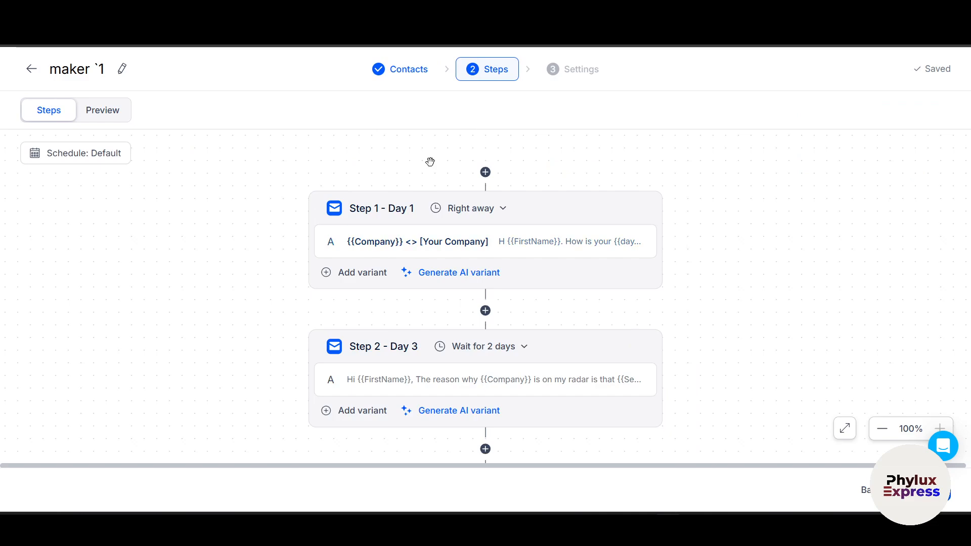
# Examine the sequence's flow from the first email to the final branches, including the step types that can be inserted after Step 1.
pyautogui.scroll(-1, 643, 288)
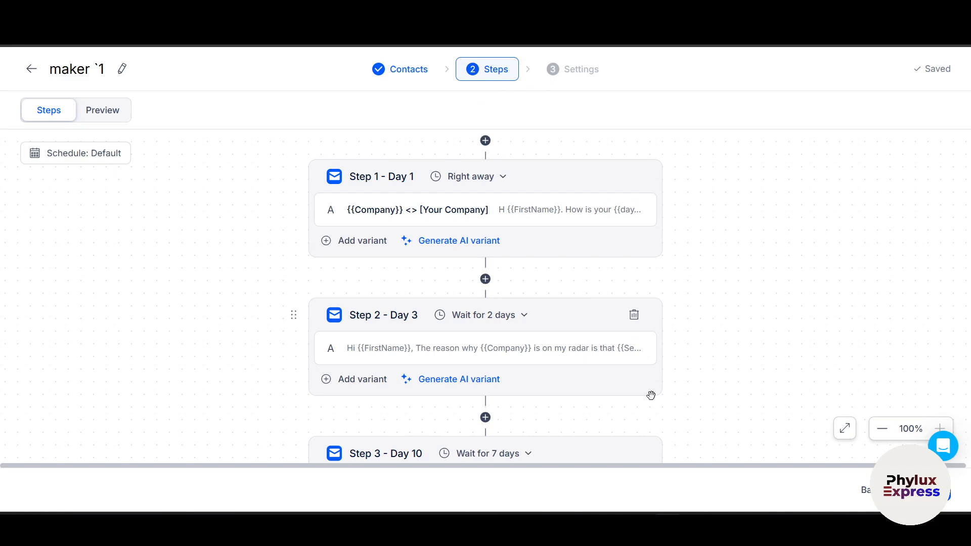
pyautogui.scroll(-5, 693, 342)
pyautogui.scroll(7, 526, 264)
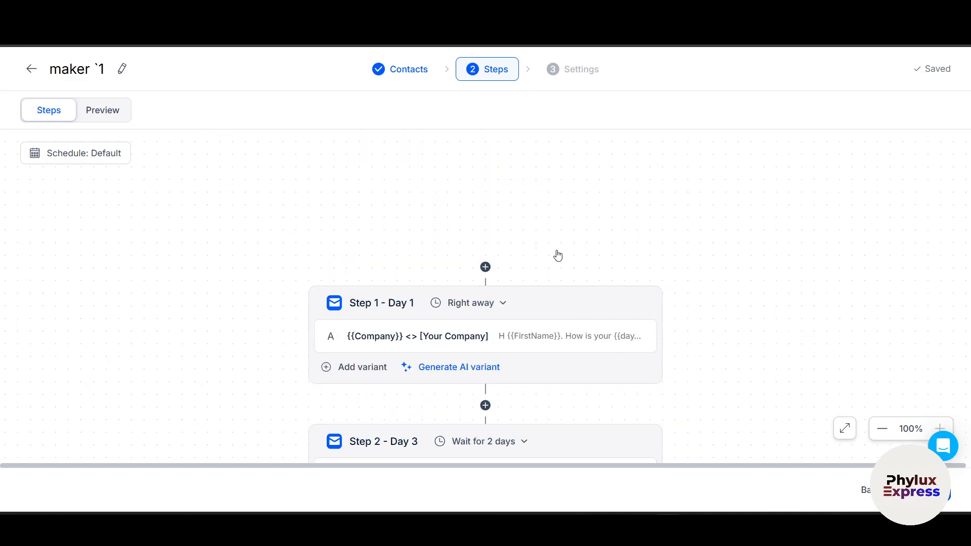
pyautogui.scroll(-2, 527, 210)
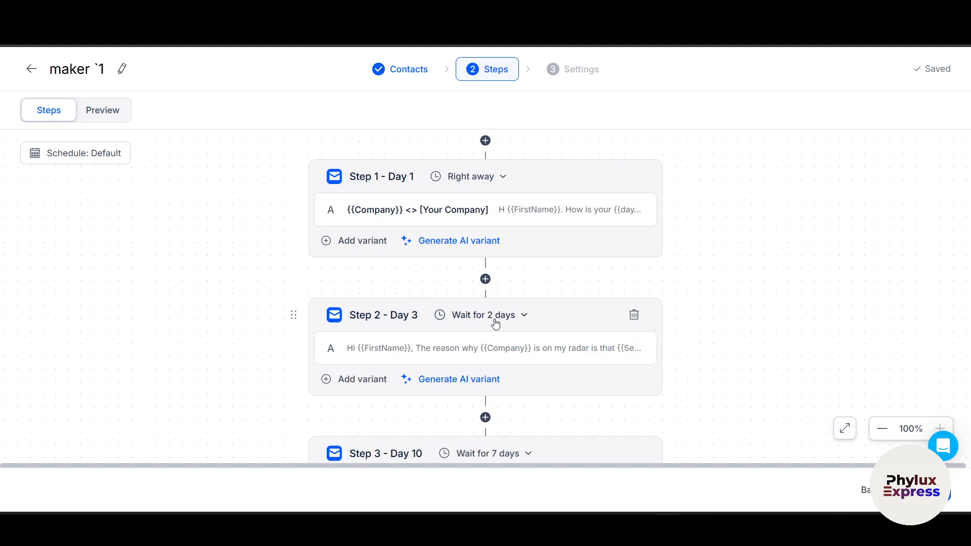
pyautogui.scroll(-1, 507, 380)
pyautogui.scroll(1, 505, 382)
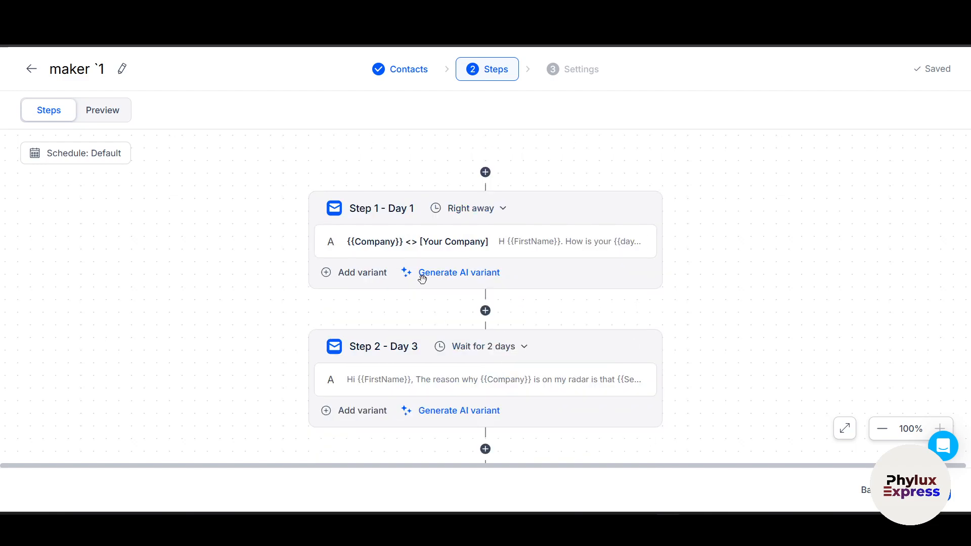
pyautogui.click(485, 310)
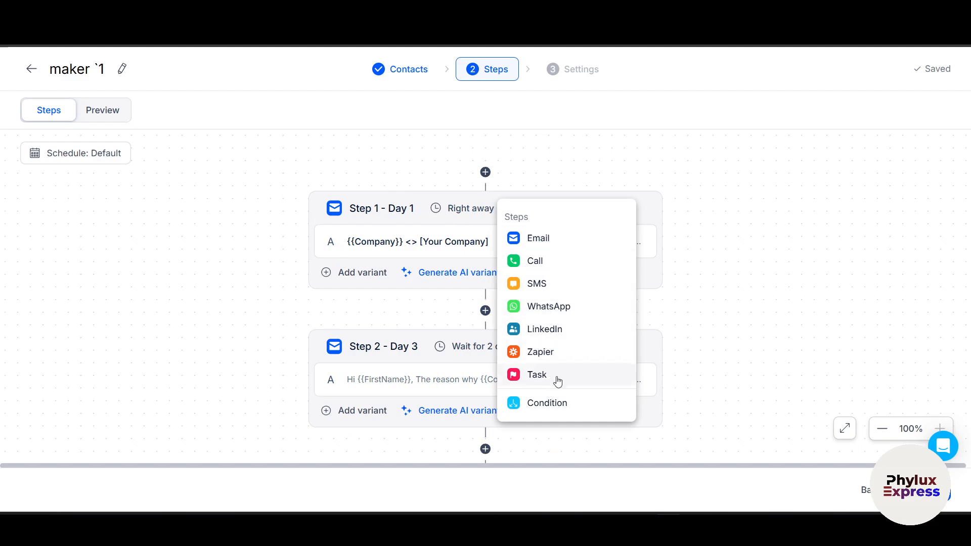
pyautogui.click(238, 288)
pyautogui.scroll(-9, 242, 289)
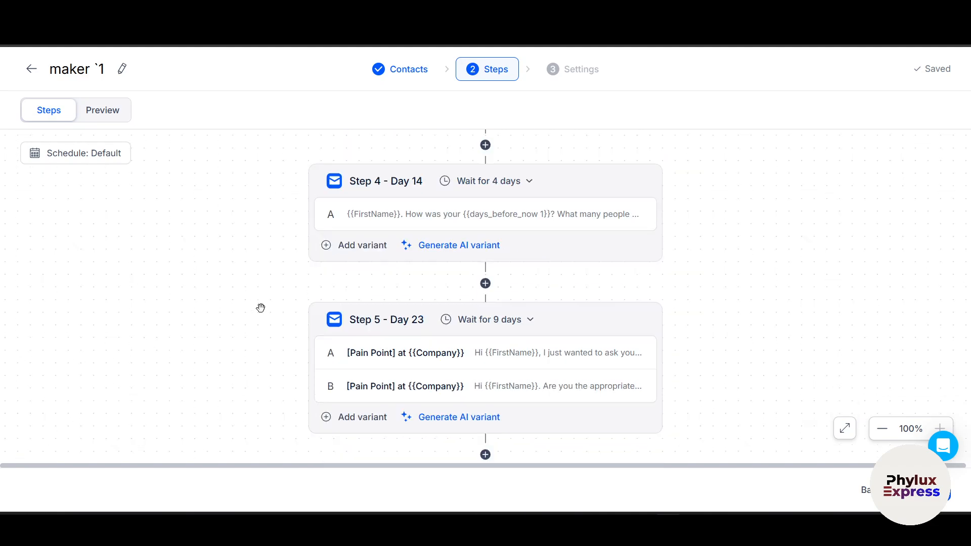
pyautogui.scroll(-6, 295, 329)
pyautogui.scroll(-5, 438, 271)
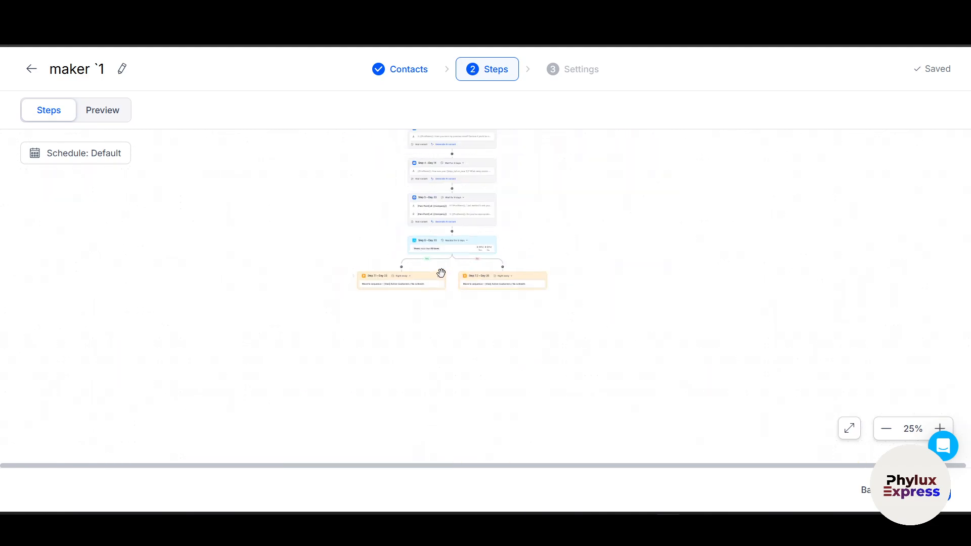
pyautogui.scroll(8, 441, 273)
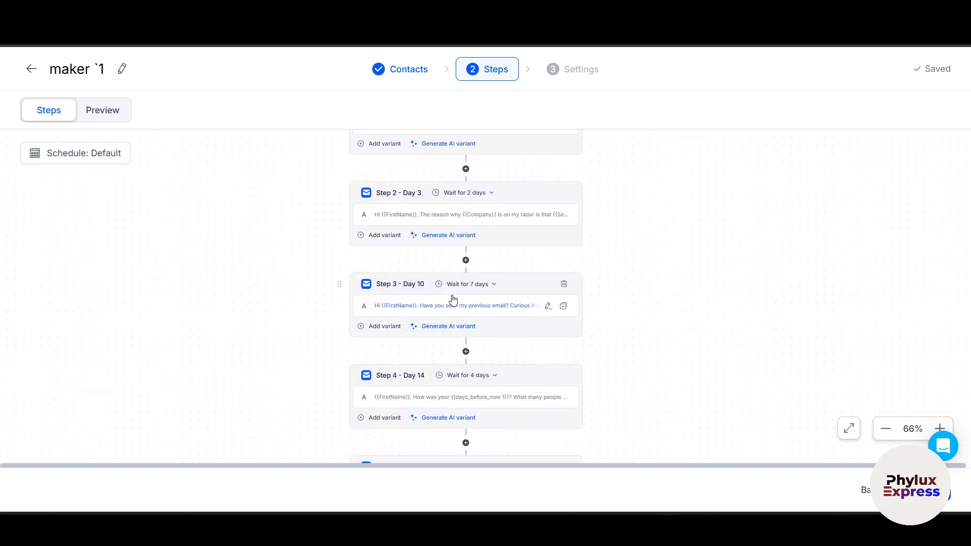
pyautogui.scroll(2, 452, 299)
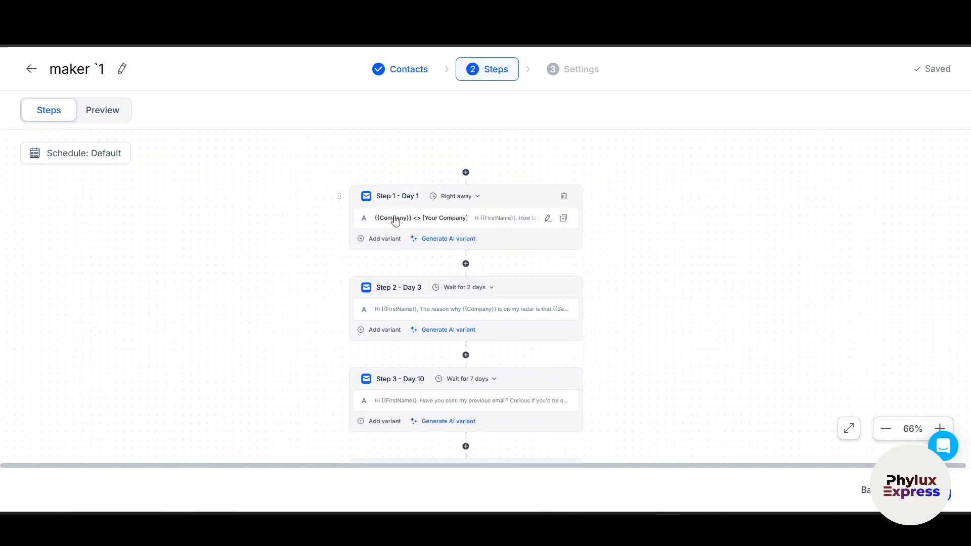
# Open the Step 1 email for editing and correct its greeting to "Hi {{FirstName}}.".
pyautogui.click(524, 223)
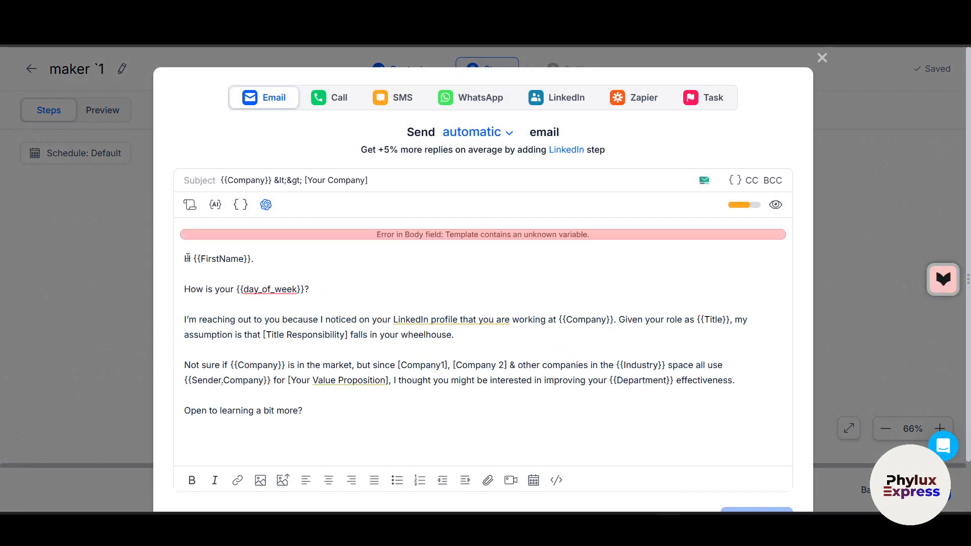
pyautogui.click(189, 259)
pyautogui.write('i')
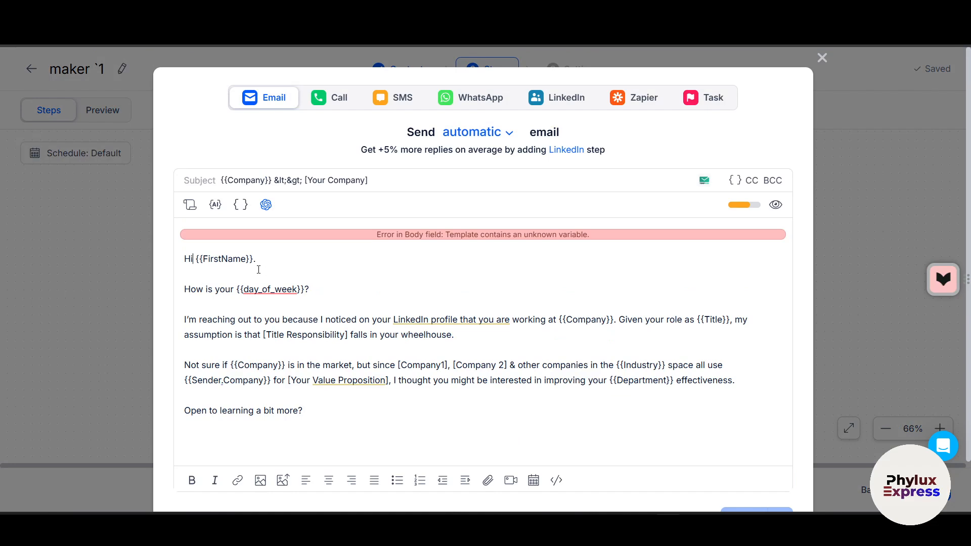
# Examine the {{FirstName}} and {{day_of_week}} variables in the Step 1 email and close the editor without saving.
pyautogui.moveTo(259, 260); pyautogui.dragTo(191, 259)
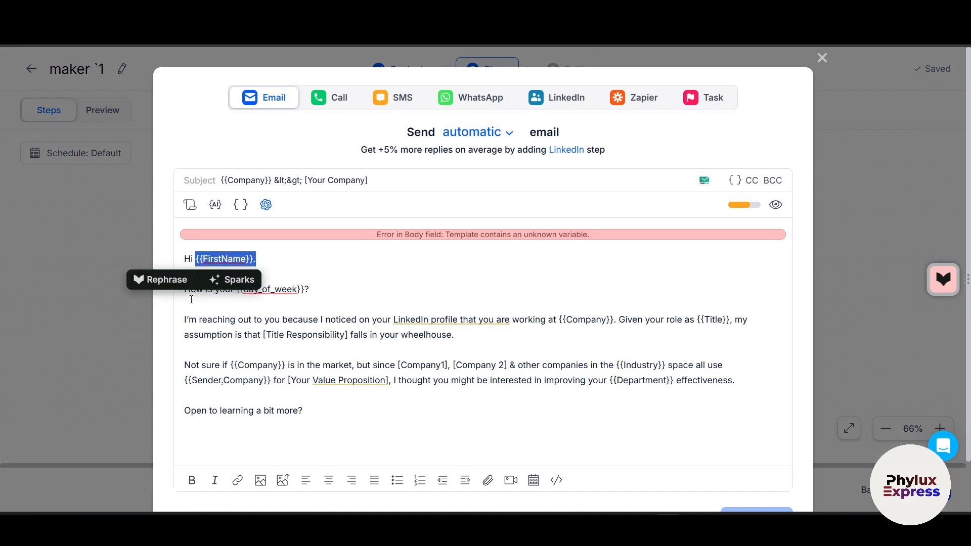
pyautogui.click(242, 304)
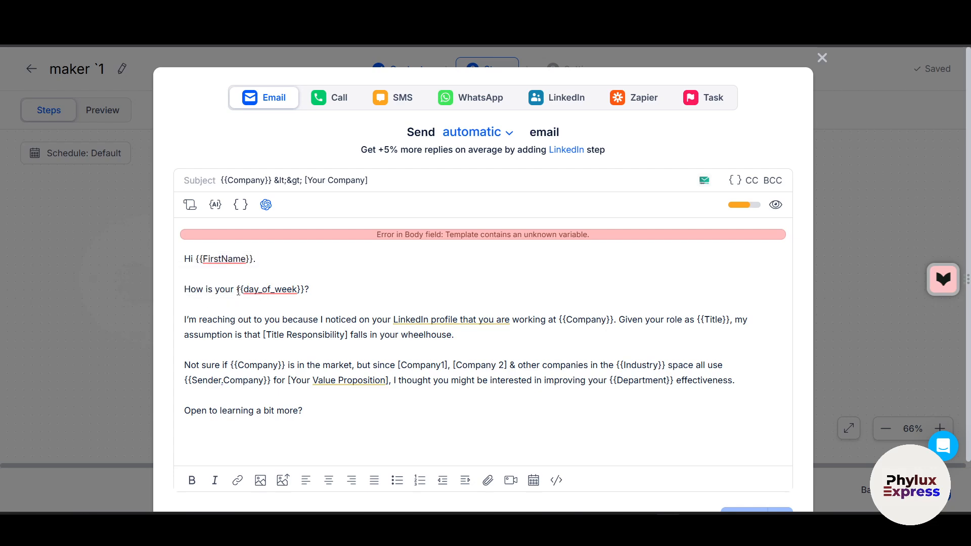
pyautogui.moveTo(238, 289); pyautogui.dragTo(183, 289)
pyautogui.moveTo(318, 288); pyautogui.dragTo(245, 286)
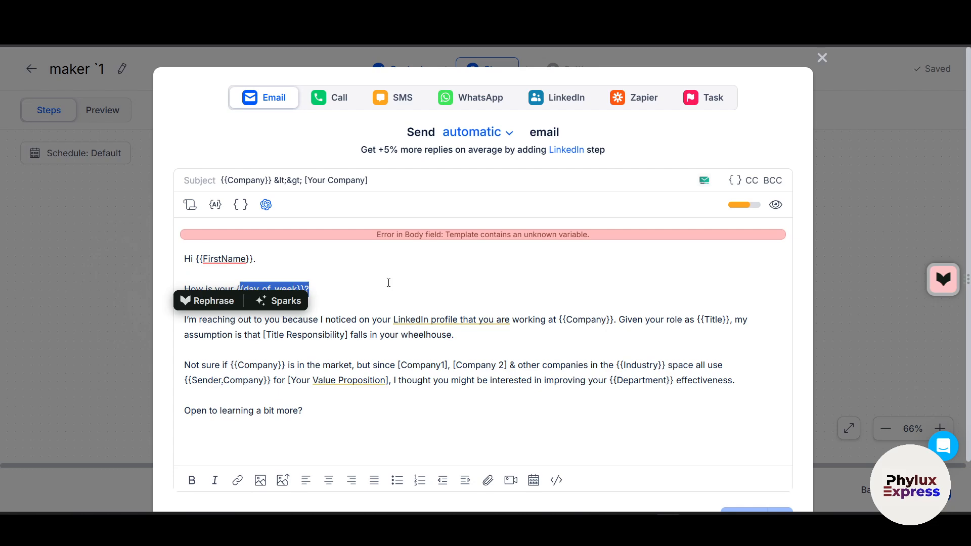
pyautogui.click(389, 298)
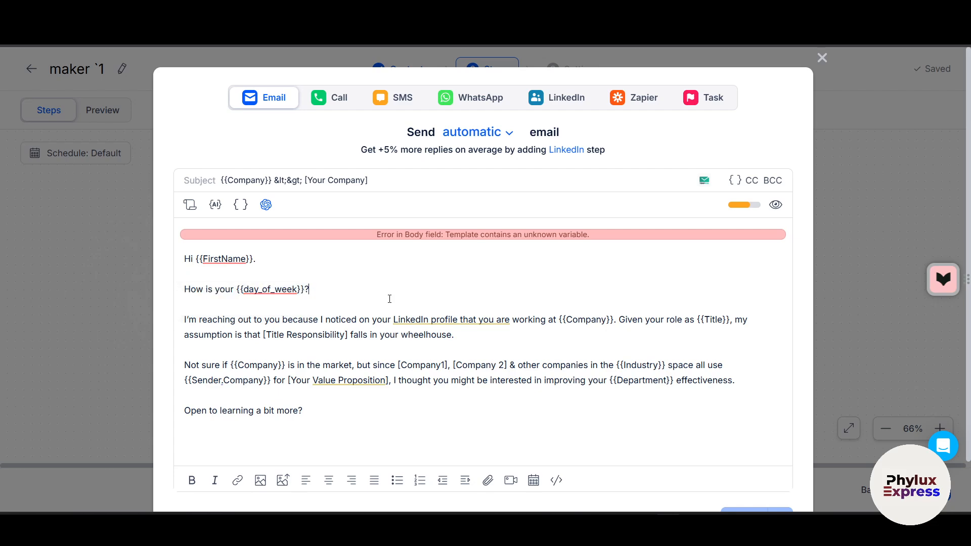
pyautogui.moveTo(235, 292); pyautogui.dragTo(364, 299)
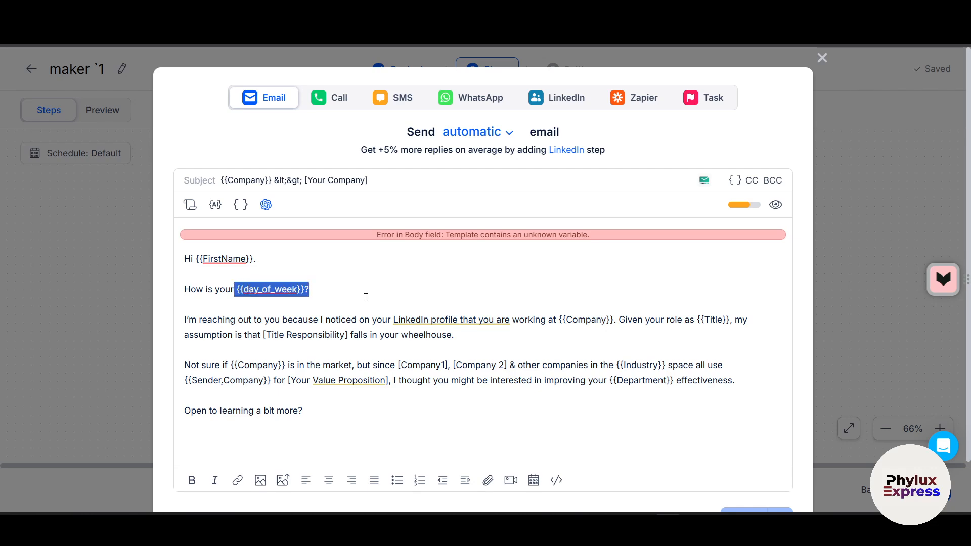
pyautogui.click(426, 274)
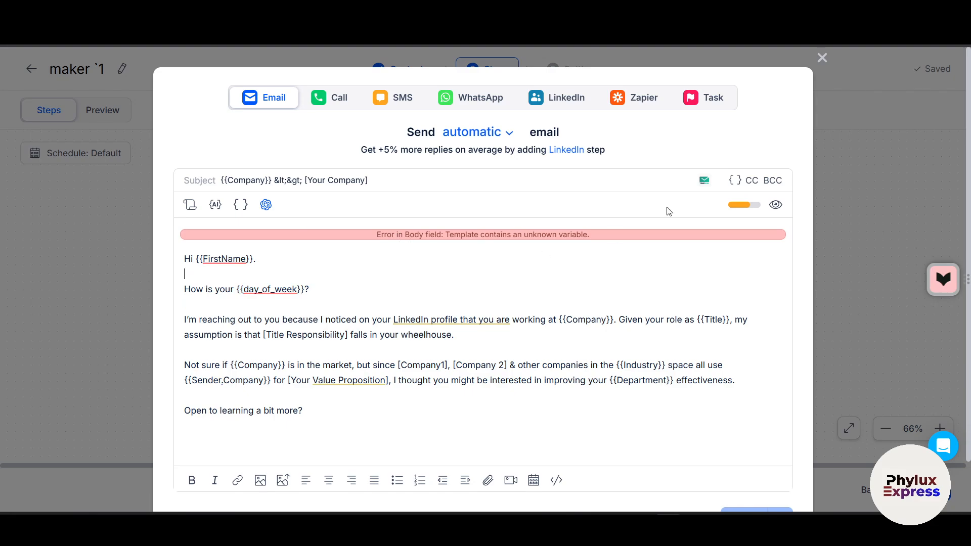
pyautogui.click(822, 58)
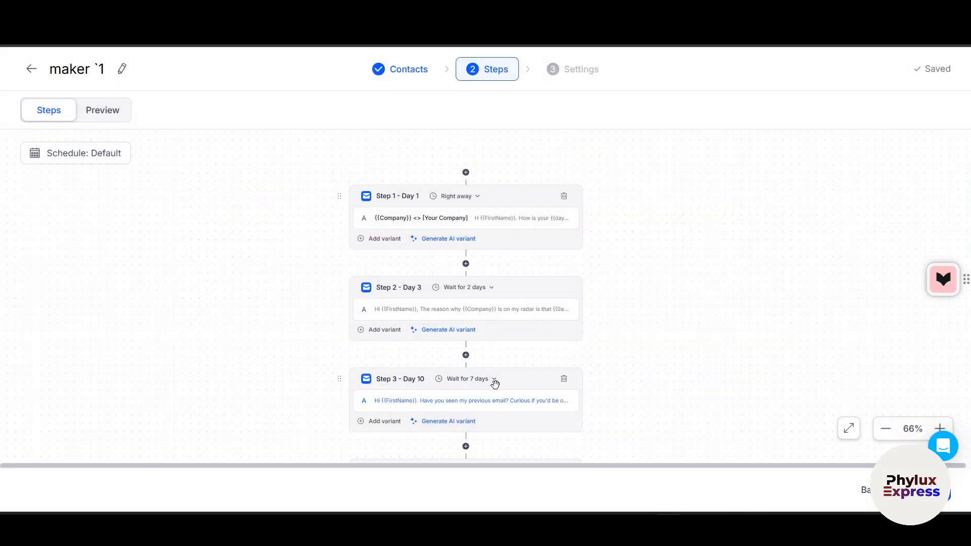
# Try to move only Step 2 to the position before Step 1 in the sequence.
pyautogui.scroll(-6, 525, 354)
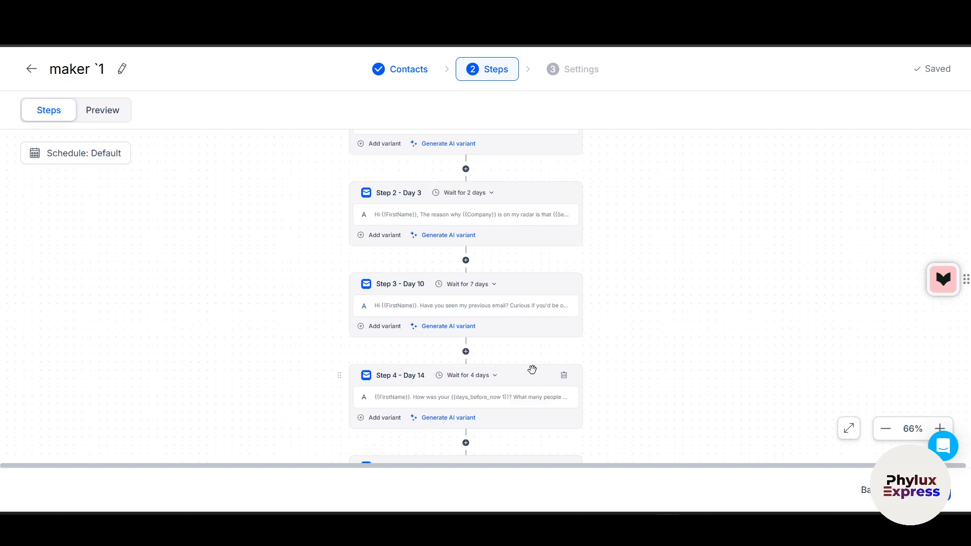
pyautogui.scroll(4, 556, 384)
pyautogui.scroll(2, 465, 336)
pyautogui.moveTo(515, 288)
pyautogui.mouseDown()
pyautogui.moveTo(520, 226)
pyautogui.moveTo(521, 301)
pyautogui.mouseUp()
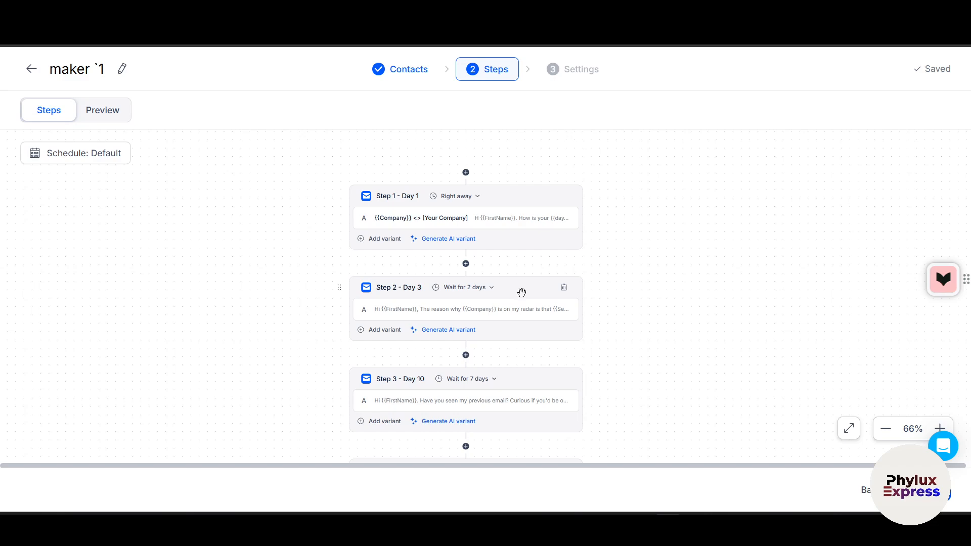
pyautogui.scroll(1, 521, 292)
pyautogui.moveTo(519, 314); pyautogui.dragTo(523, 203)
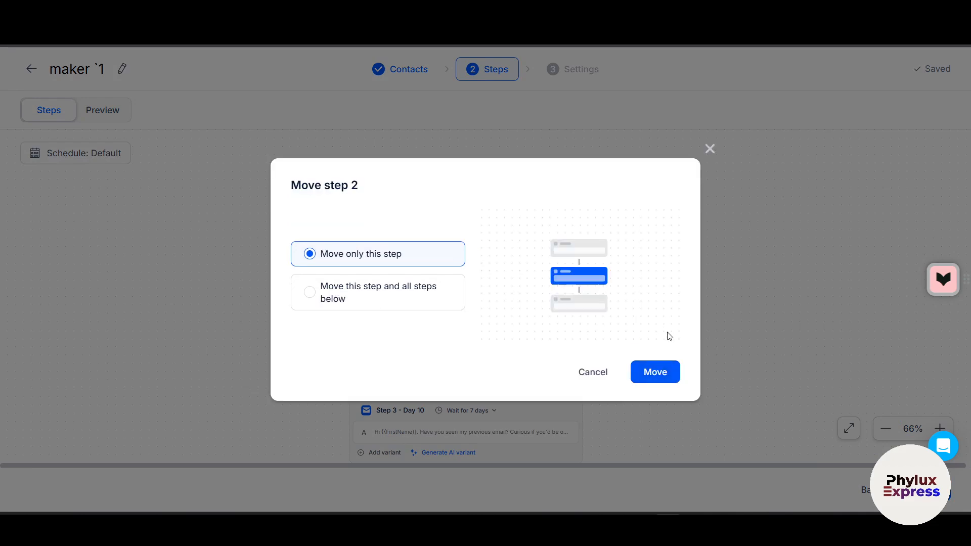
pyautogui.click(661, 370)
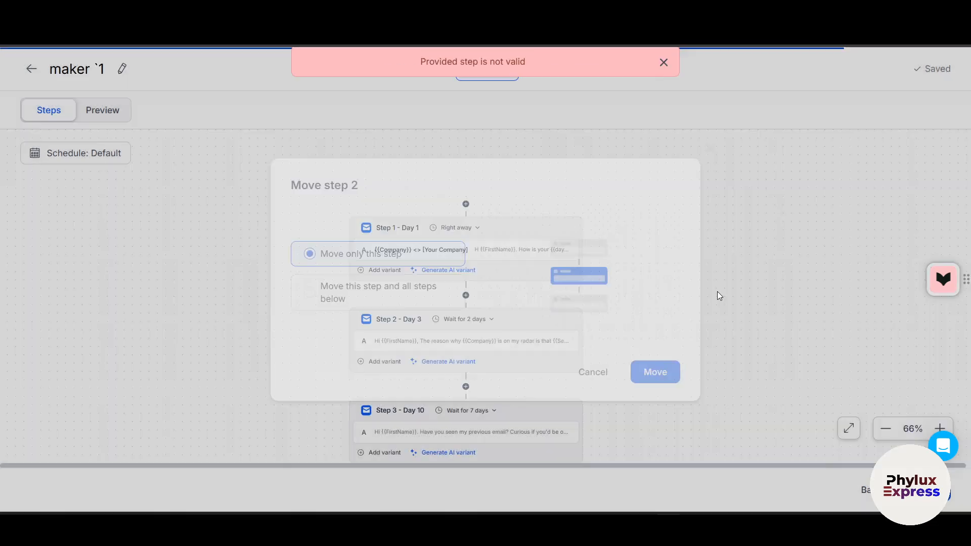
pyautogui.scroll(-3, 514, 306)
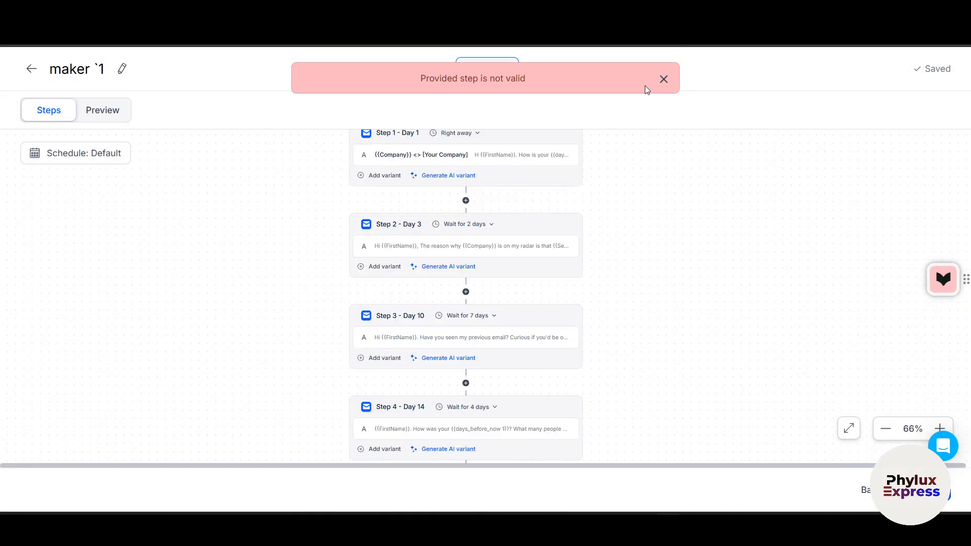
pyautogui.click(663, 79)
# Examine the order of the sequence's steps, from the first email through the condition to its Yes and No branches.
pyautogui.scroll(2, 544, 271)
pyautogui.scroll(-4, 533, 292)
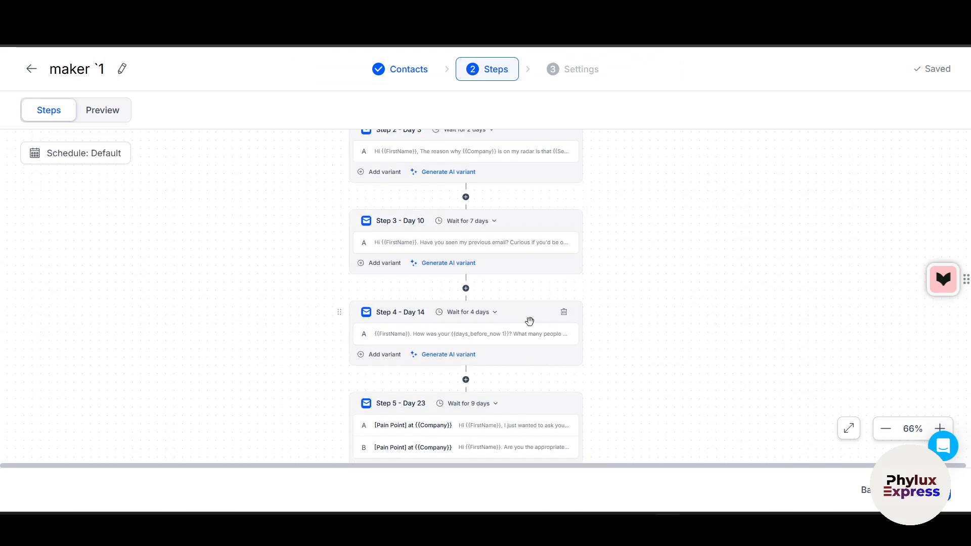
pyautogui.scroll(-6, 529, 322)
pyautogui.scroll(2, 510, 336)
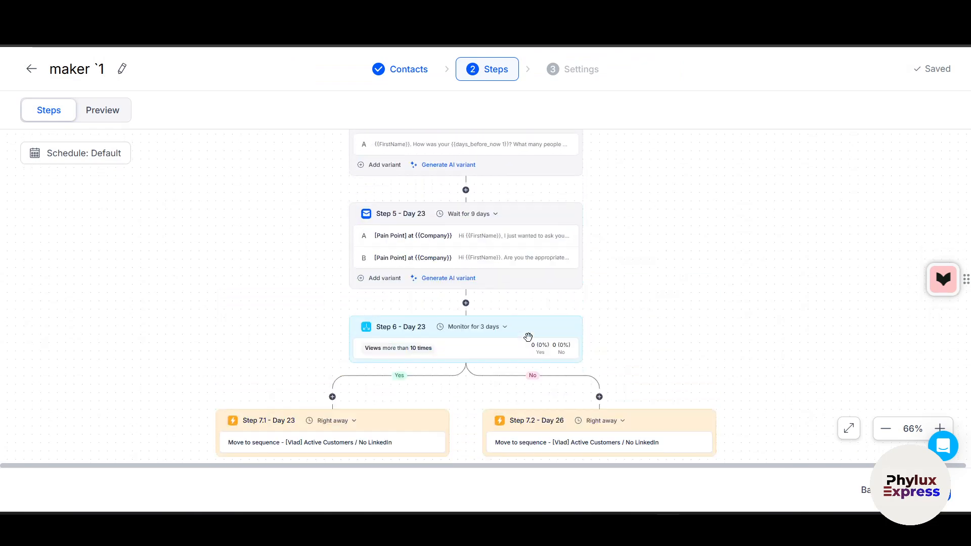
pyautogui.scroll(8, 528, 337)
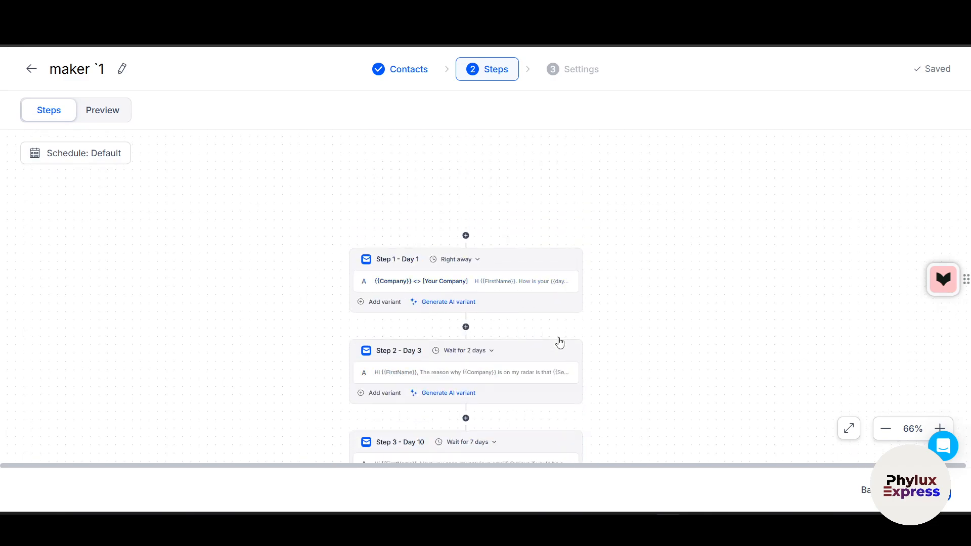
pyautogui.scroll(-5, 559, 343)
pyautogui.scroll(3, 466, 300)
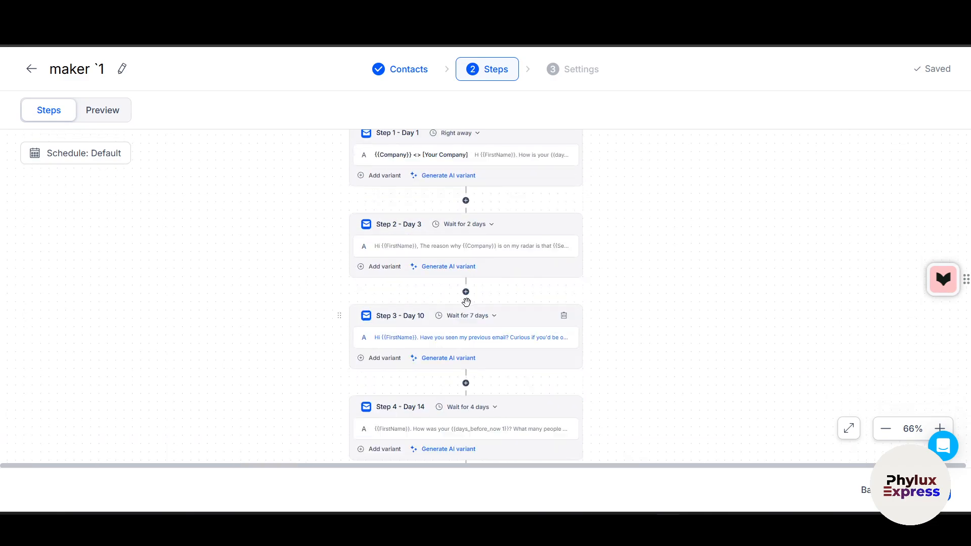
pyautogui.scroll(-7, 481, 305)
pyautogui.scroll(-2, 536, 377)
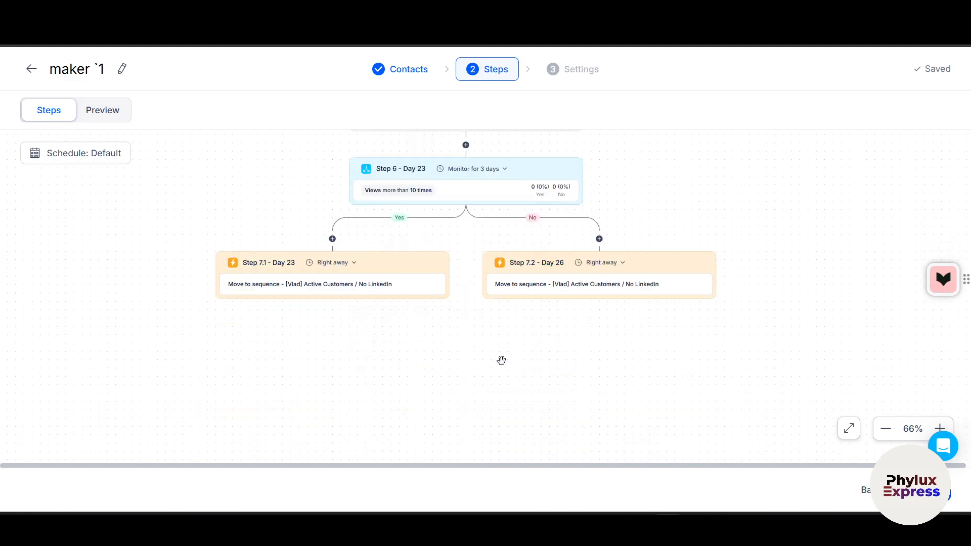
pyautogui.scroll(1, 501, 359)
# Continue to the sequence's Settings stage and examine the Steps and Schedule entries of the launch checklist.
pyautogui.click(921, 490)
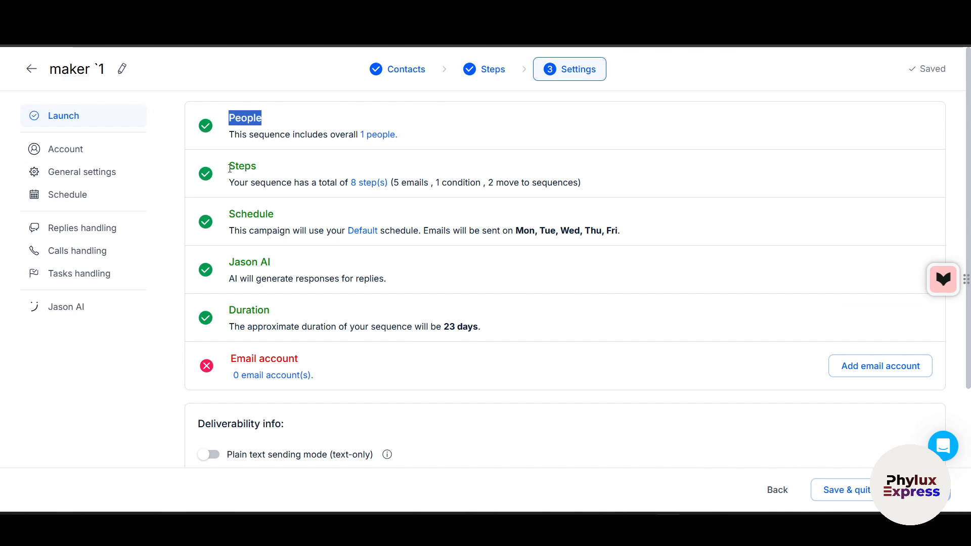
pyautogui.moveTo(228, 166); pyautogui.dragTo(291, 173)
pyautogui.click(227, 218)
pyautogui.doubleClick(227, 219)
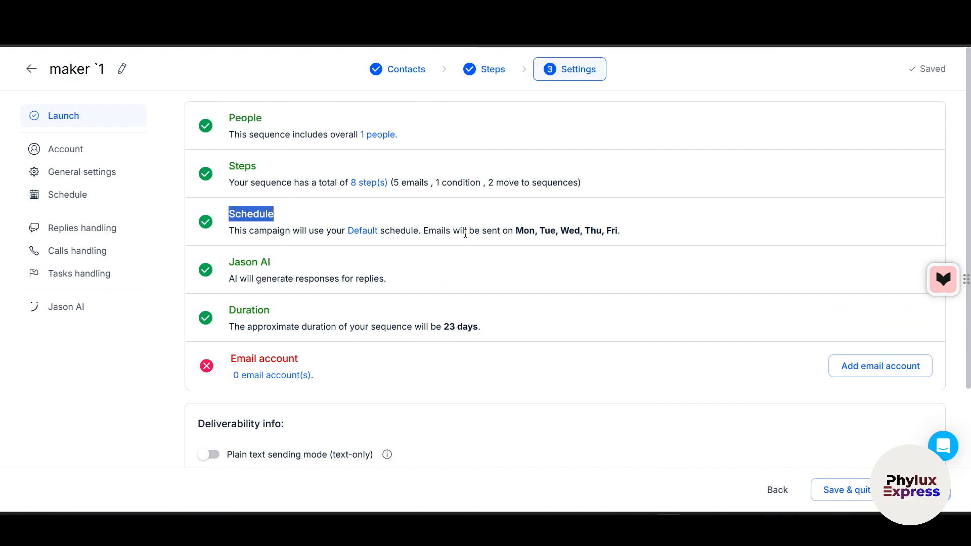
pyautogui.moveTo(229, 230); pyautogui.dragTo(326, 231)
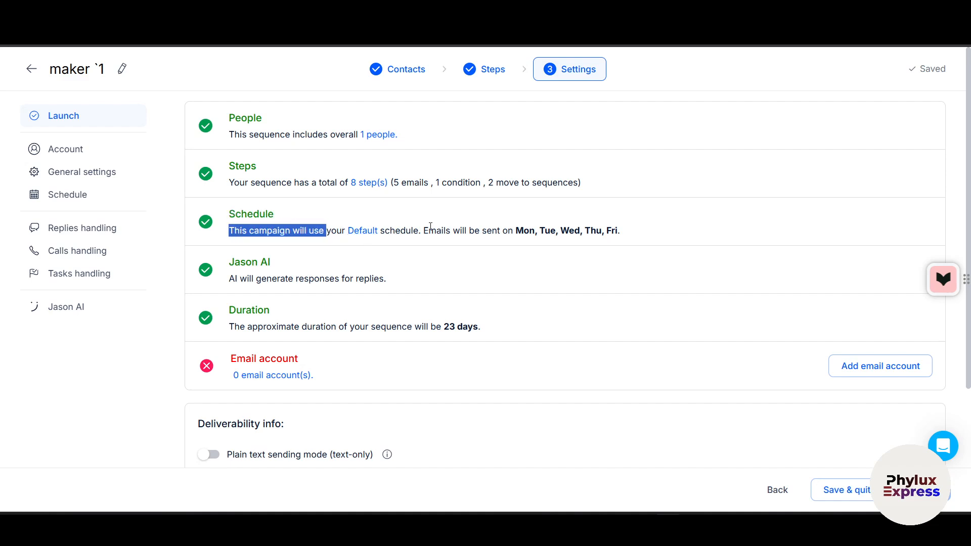
pyautogui.moveTo(429, 230); pyautogui.dragTo(606, 233)
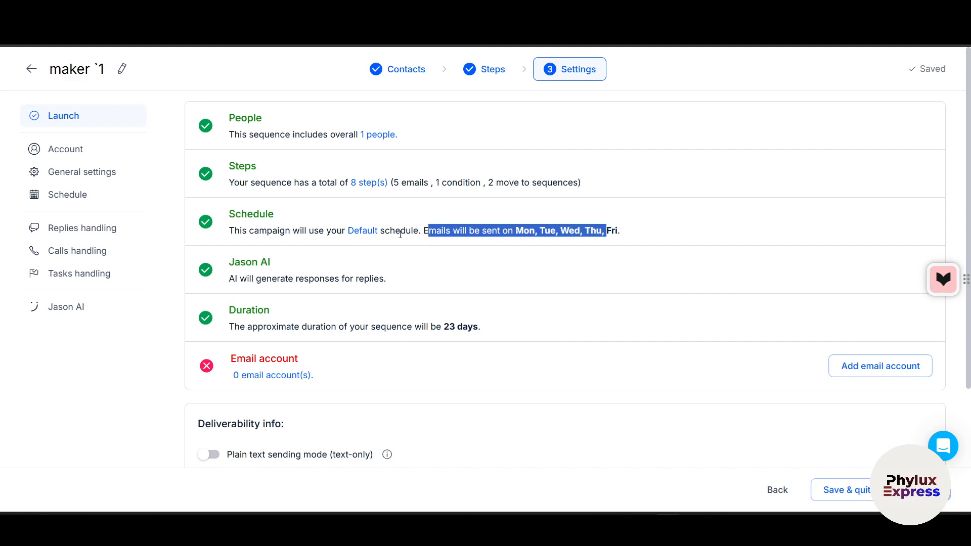
# Limit the Default schedule to Monday by disabling Tuesday, Wednesday, Thursday and Friday, and save it.
pyautogui.click(362, 232)
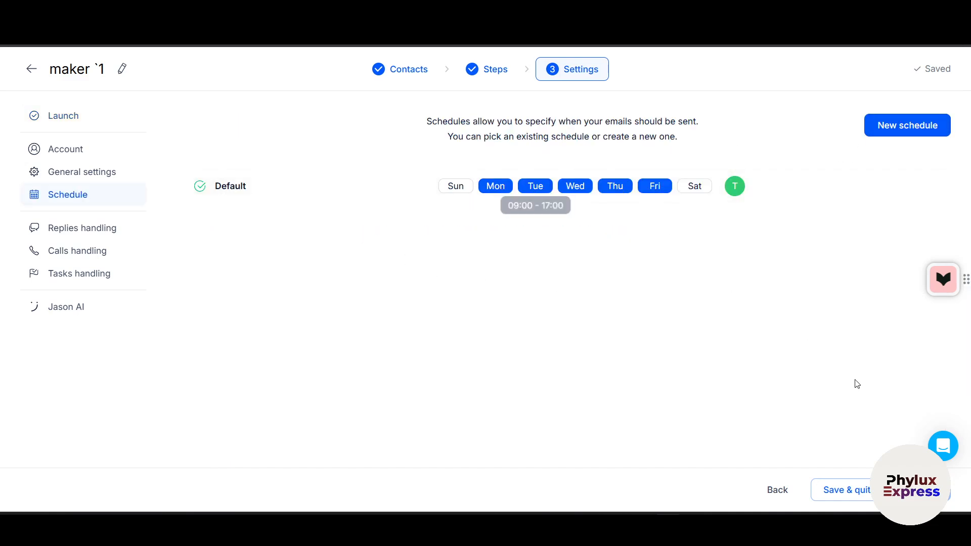
pyautogui.click(857, 496)
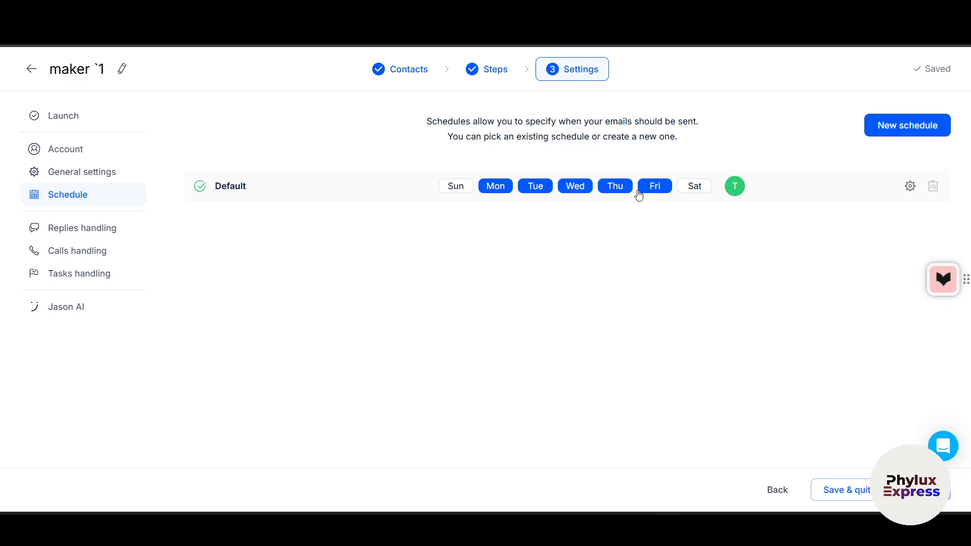
pyautogui.click(909, 186)
pyautogui.scroll(-4, 732, 298)
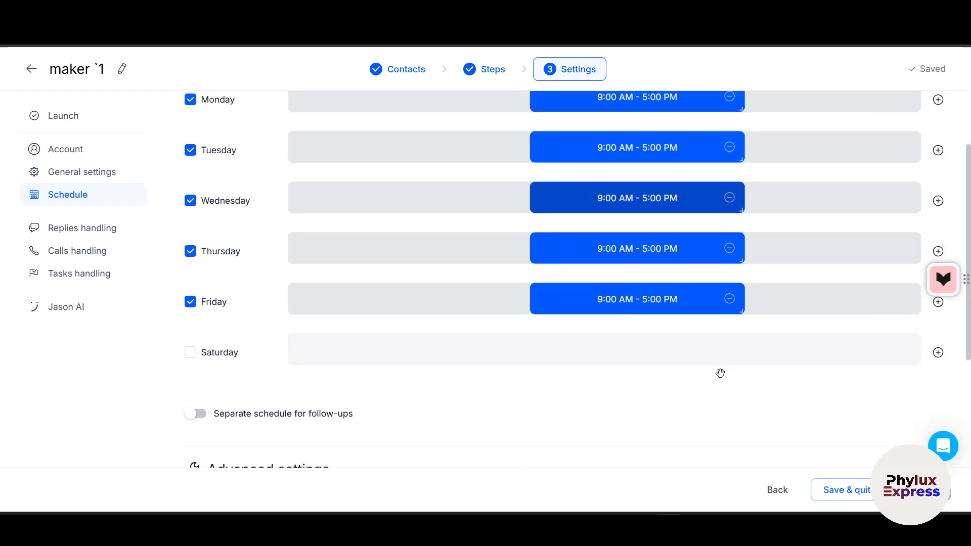
pyautogui.scroll(4, 719, 373)
pyautogui.scroll(-3, 726, 382)
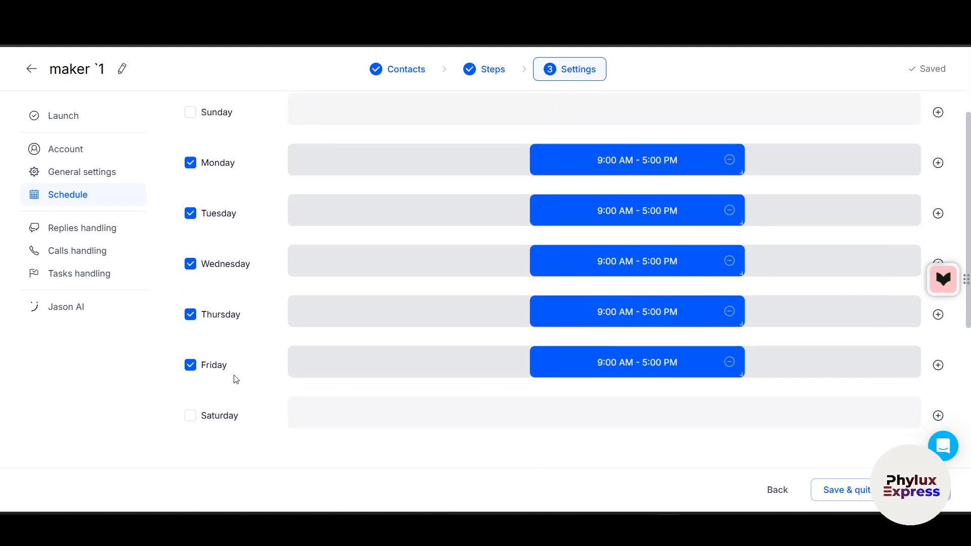
pyautogui.click(191, 366)
pyautogui.click(191, 316)
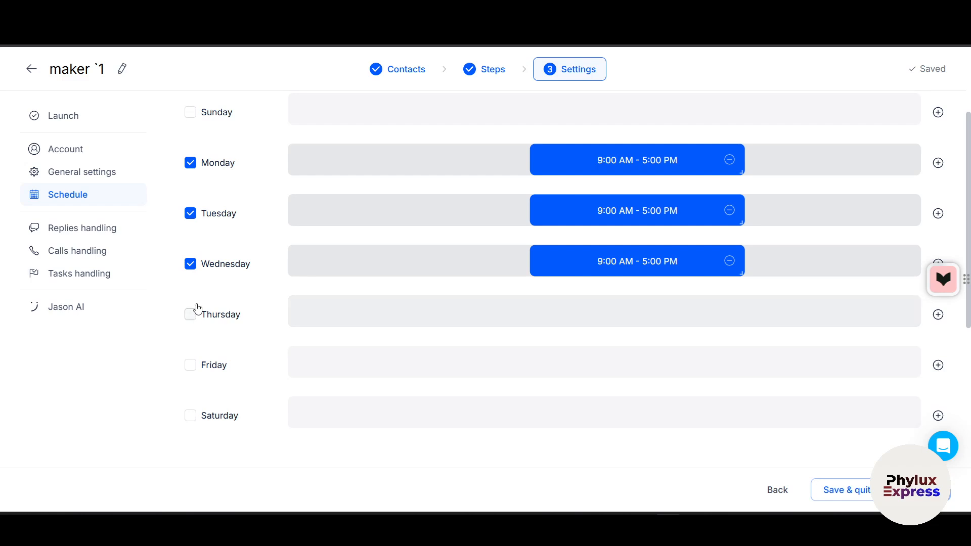
pyautogui.click(193, 265)
pyautogui.click(191, 213)
pyautogui.scroll(3, 859, 438)
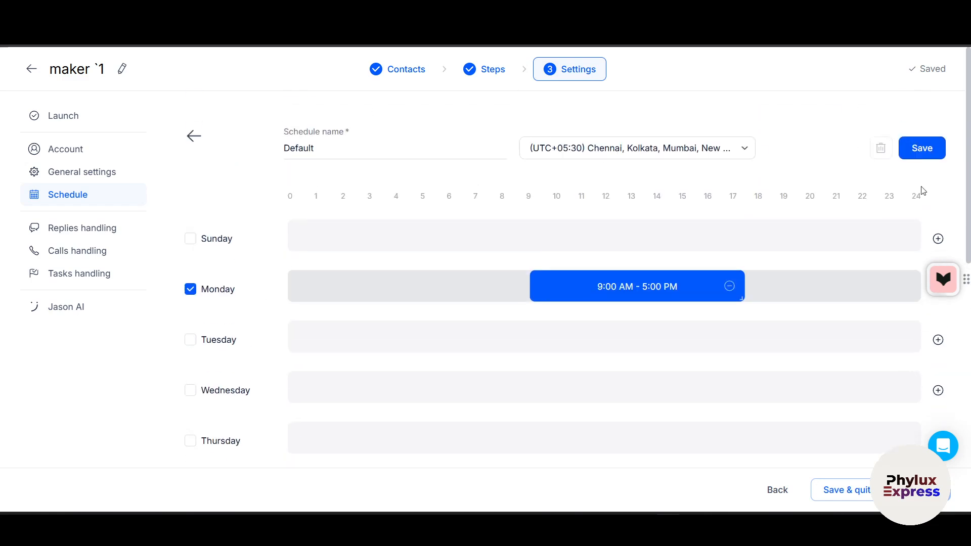
pyautogui.click(925, 148)
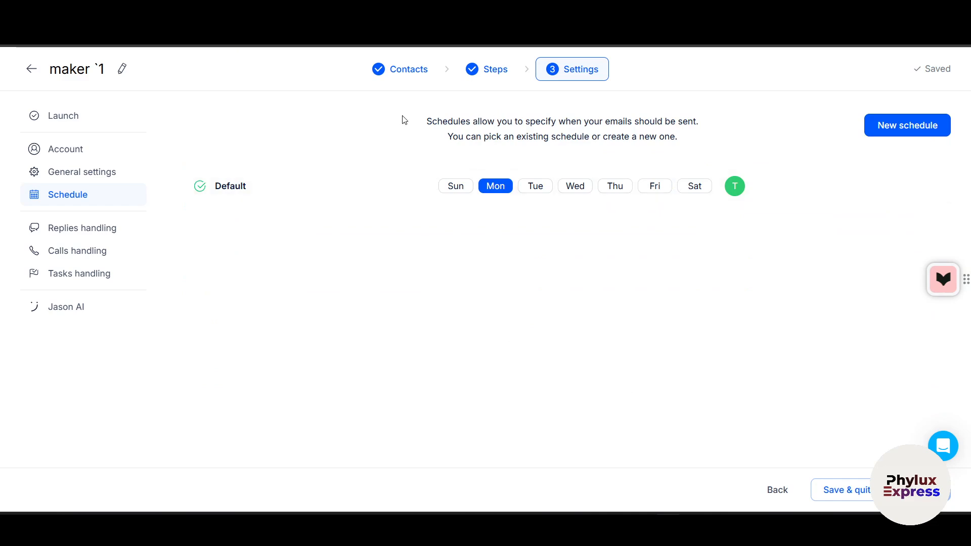
# Look through the sequence's account and general settings and return to the launch checklist.
pyautogui.click(91, 157)
pyautogui.click(95, 173)
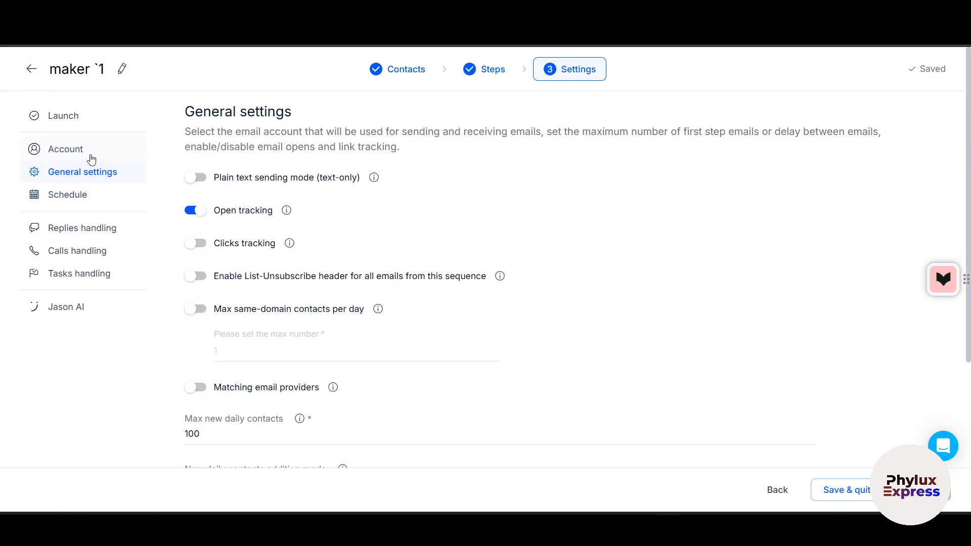
pyautogui.click(91, 156)
pyautogui.click(97, 122)
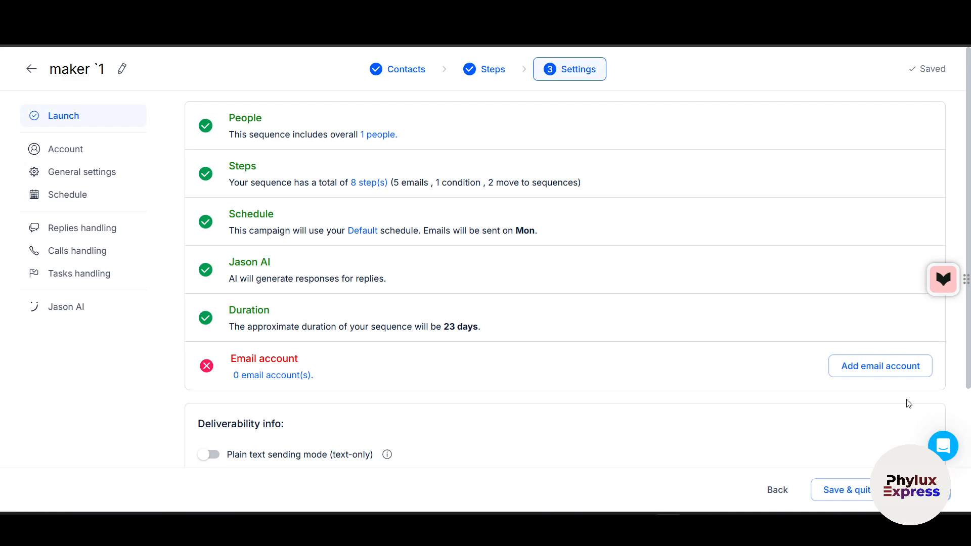
# Start adding an email account in the sequence's account settings and agree to reassign throttled contacts evenly to all mailboxes.
pyautogui.click(887, 366)
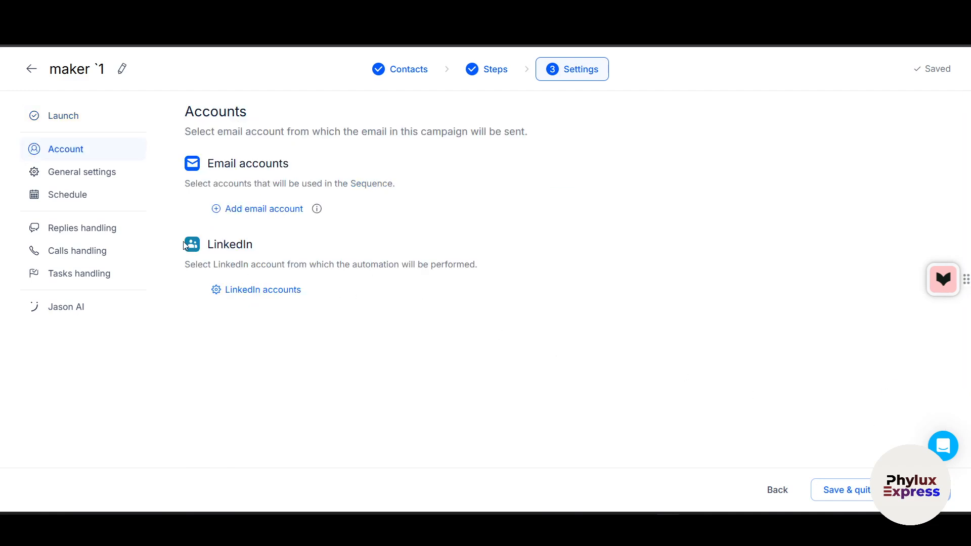
pyautogui.moveTo(214, 164); pyautogui.dragTo(312, 172)
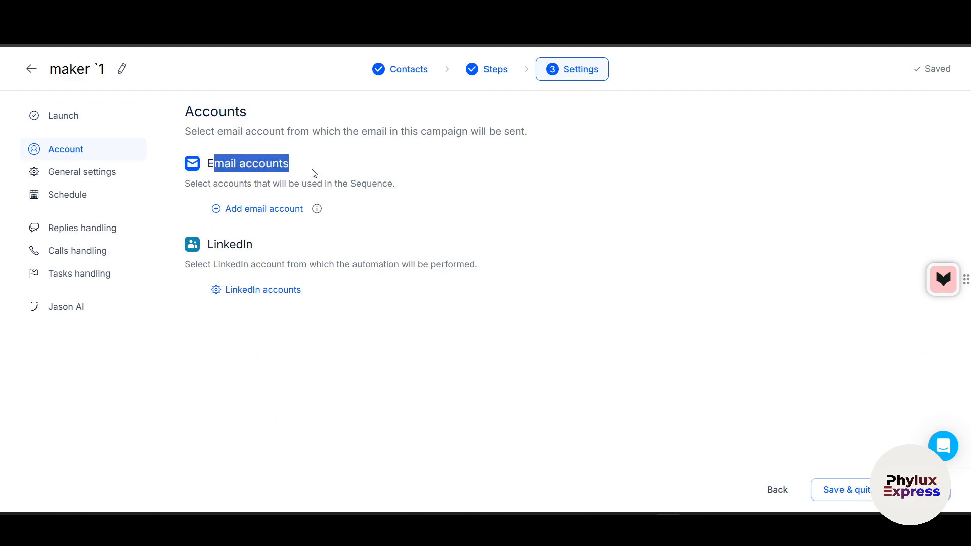
pyautogui.click(193, 191)
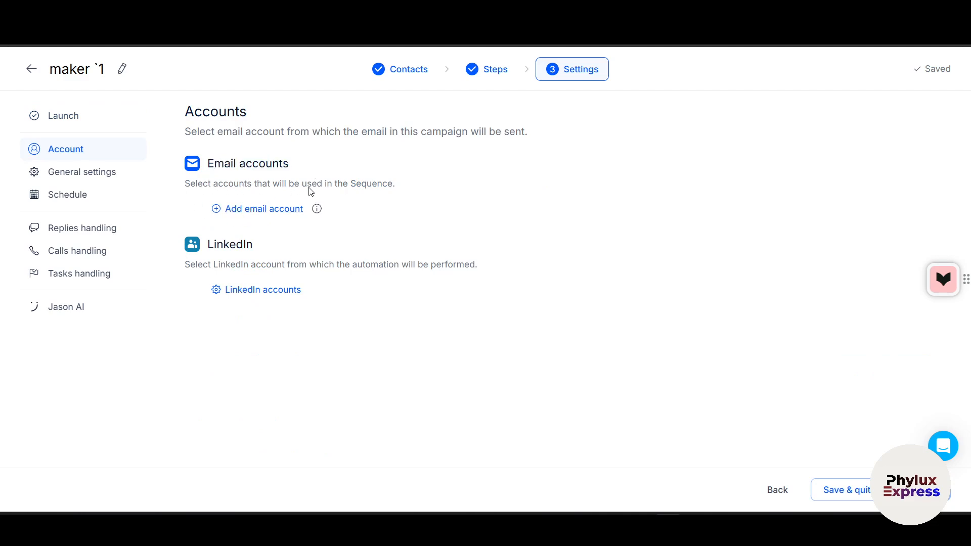
pyautogui.tripleClick(184, 267)
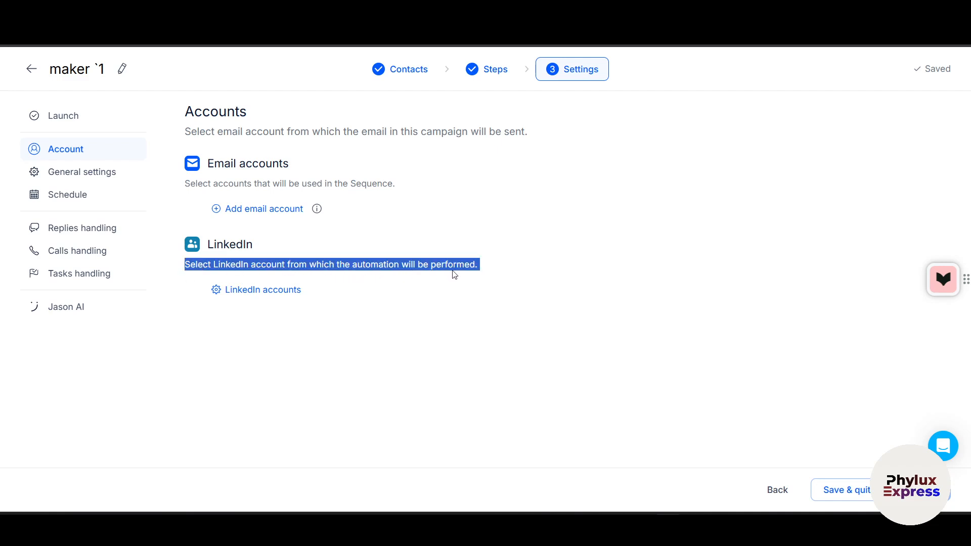
pyautogui.click(264, 210)
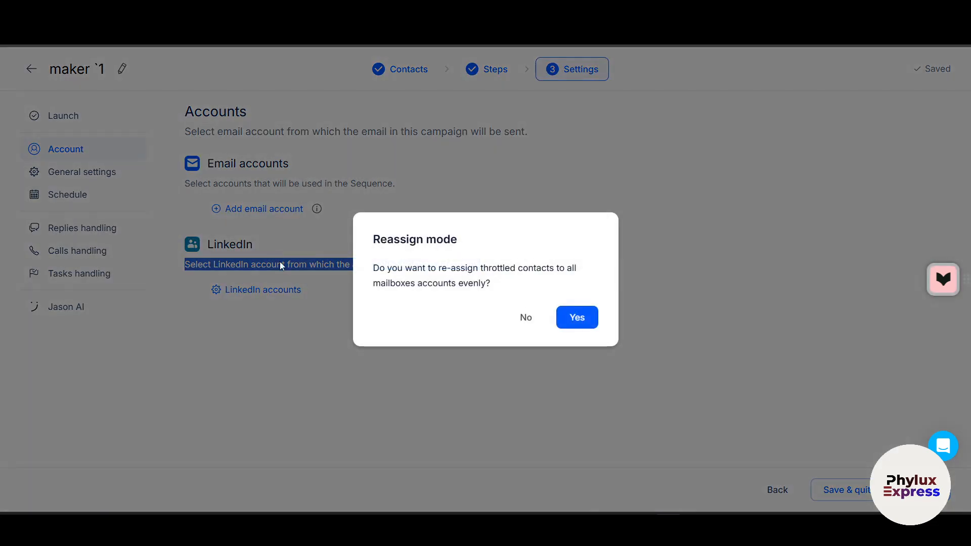
pyautogui.click(578, 322)
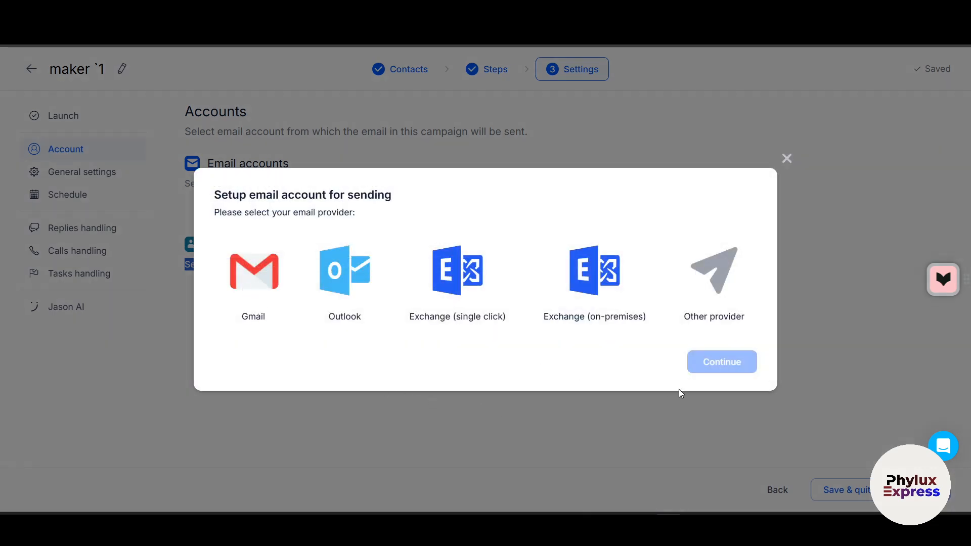
# Try to set up Gmail as the sending account by authorising Reply with an already signed-in Google account.
pyautogui.click(253, 272)
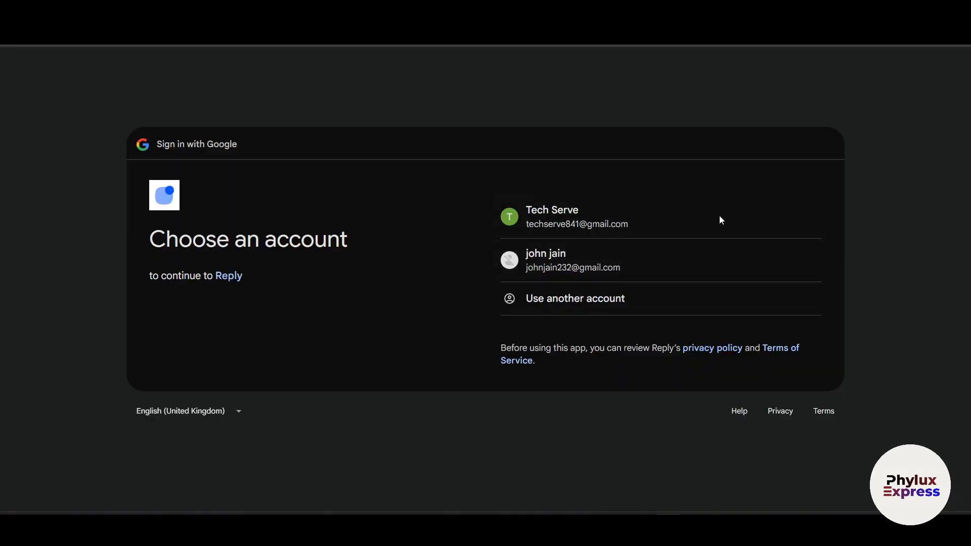
pyautogui.click(639, 210)
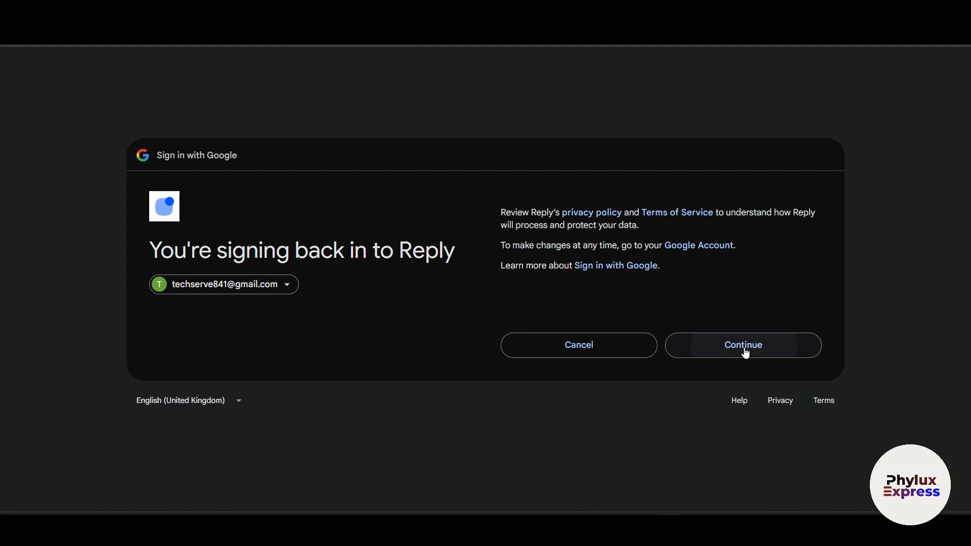
pyautogui.click(746, 350)
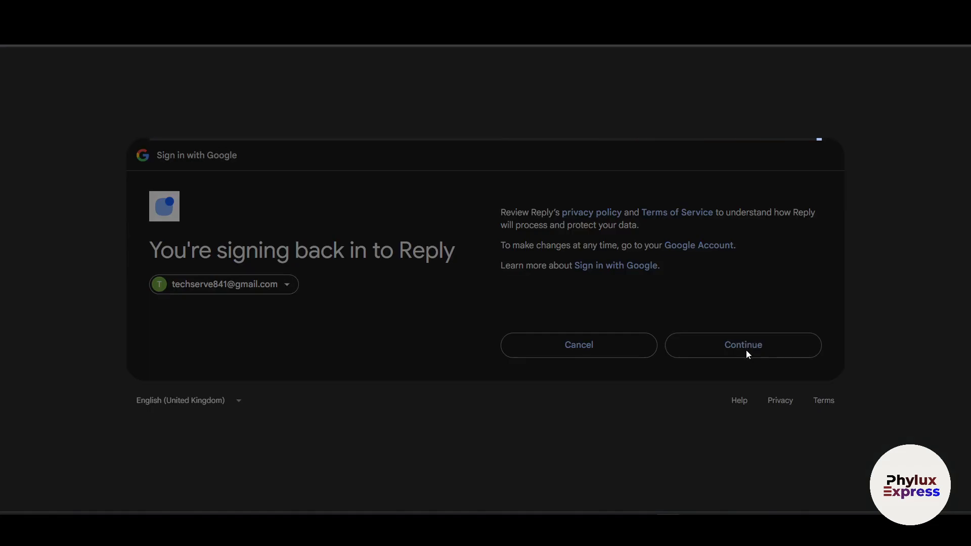
pyautogui.click(744, 382)
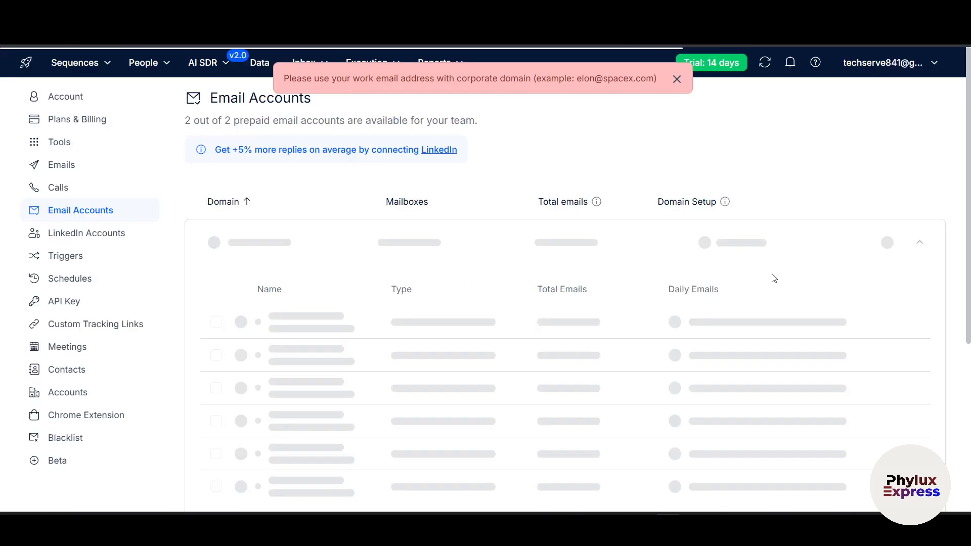
# Manually create a new Gmail email account, choosing to use another Google account and submitting its email address.
pyautogui.click(875, 107)
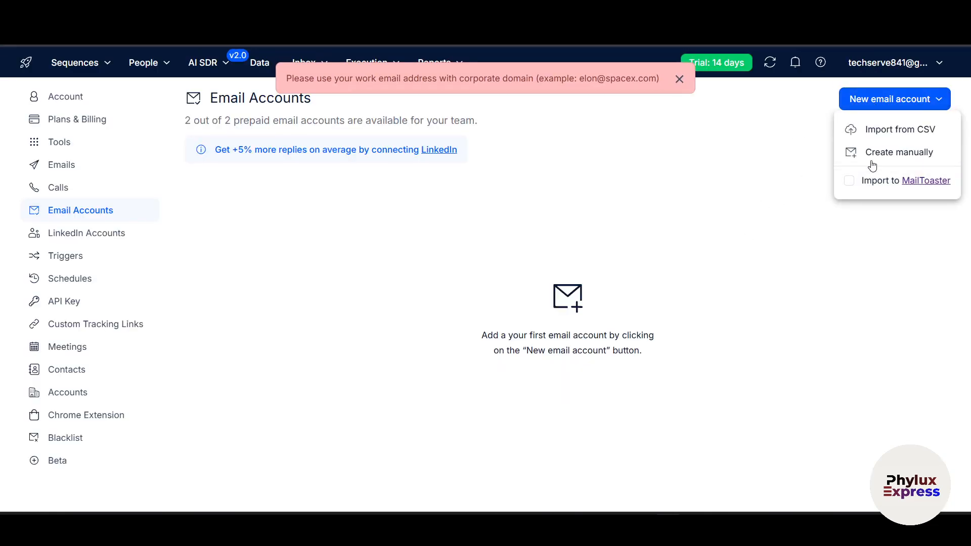
pyautogui.click(873, 153)
pyautogui.click(258, 281)
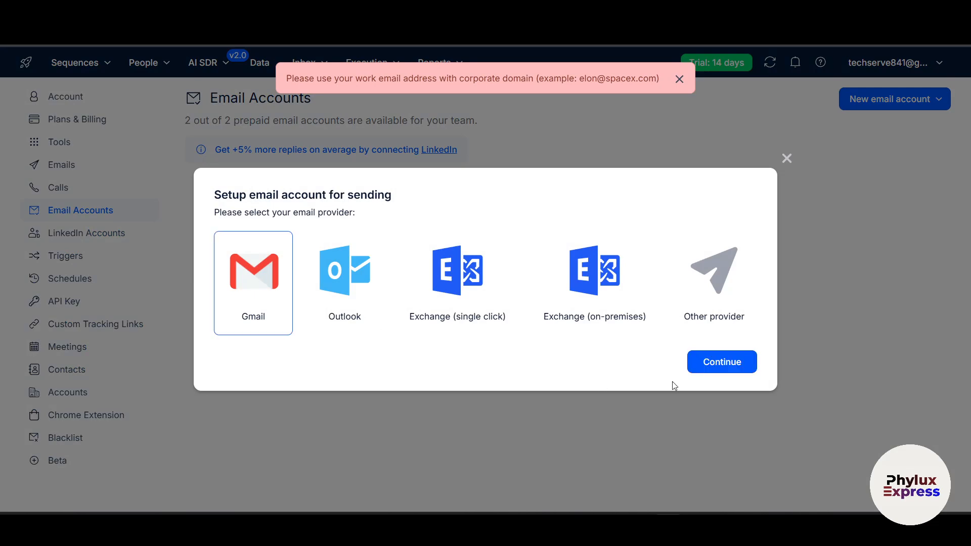
pyautogui.click(693, 367)
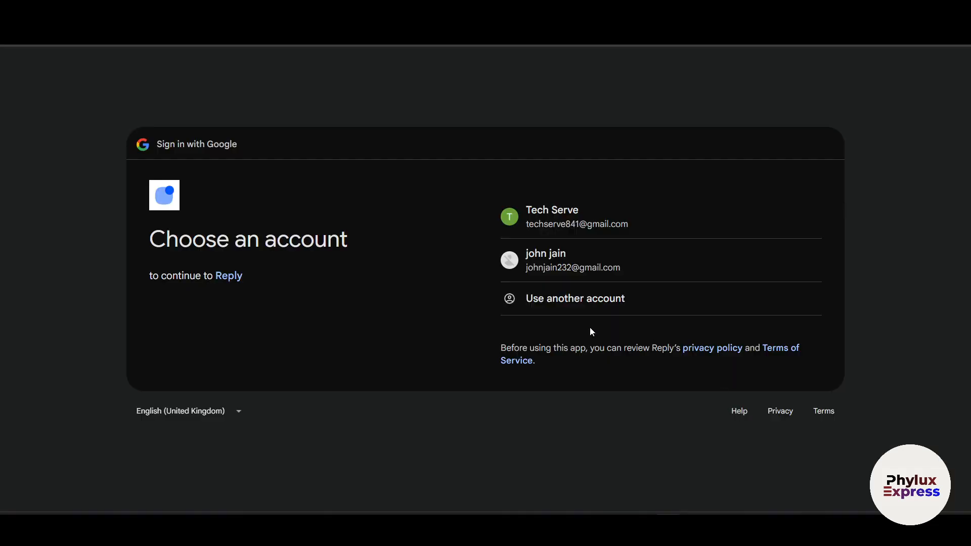
pyautogui.click(562, 302)
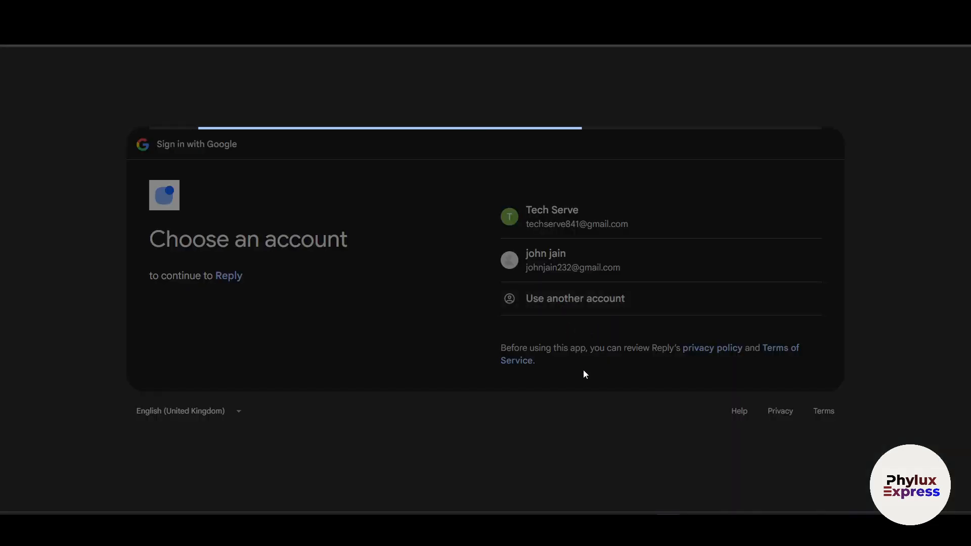
pyautogui.click(603, 218)
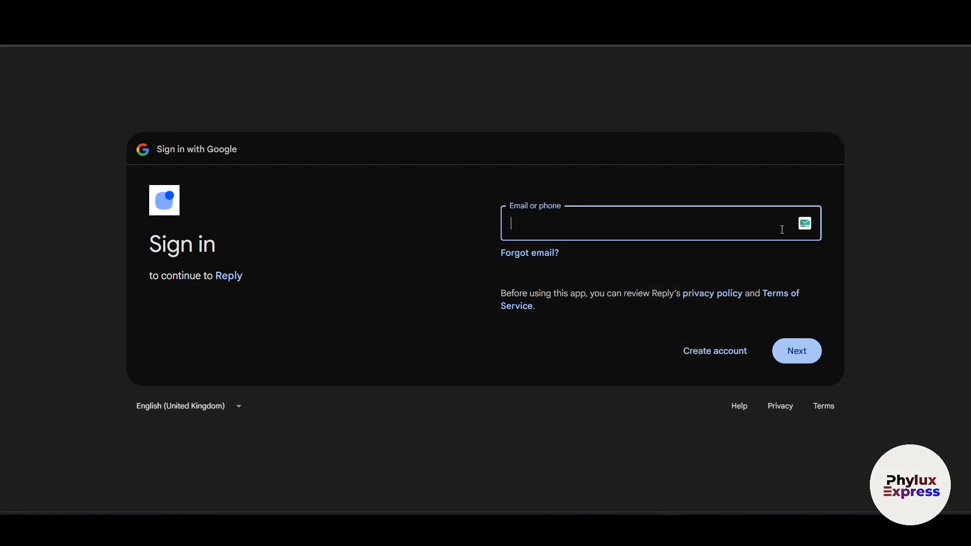
pyautogui.click(804, 223)
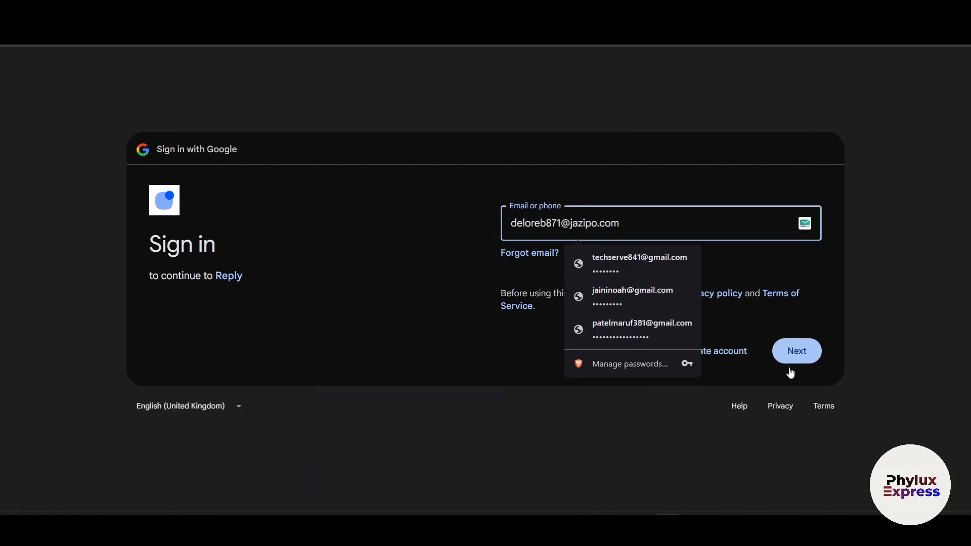
pyautogui.click(800, 356)
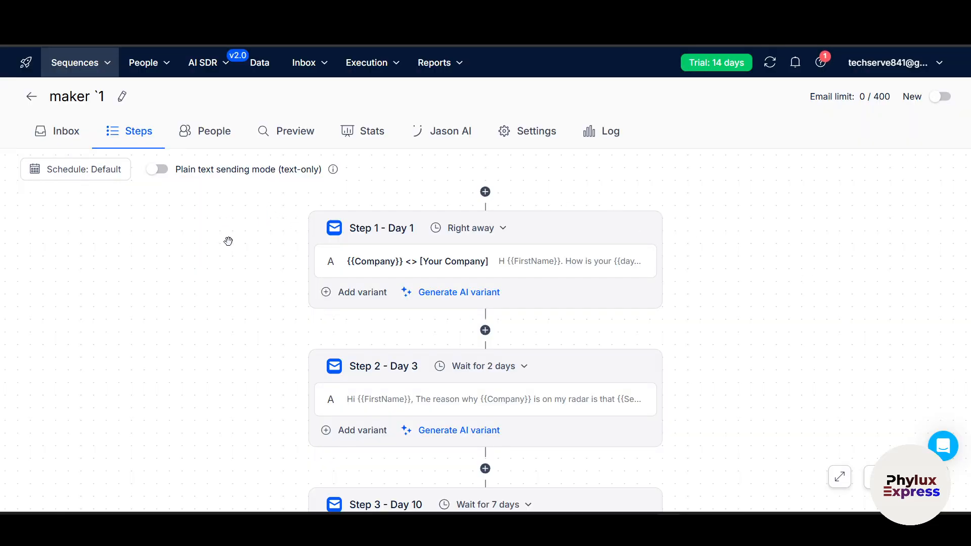
# Examine the maker `1 sequence's inbox, its people list, the Step 1 email preview for the contact, and the log.
pyautogui.click(55, 137)
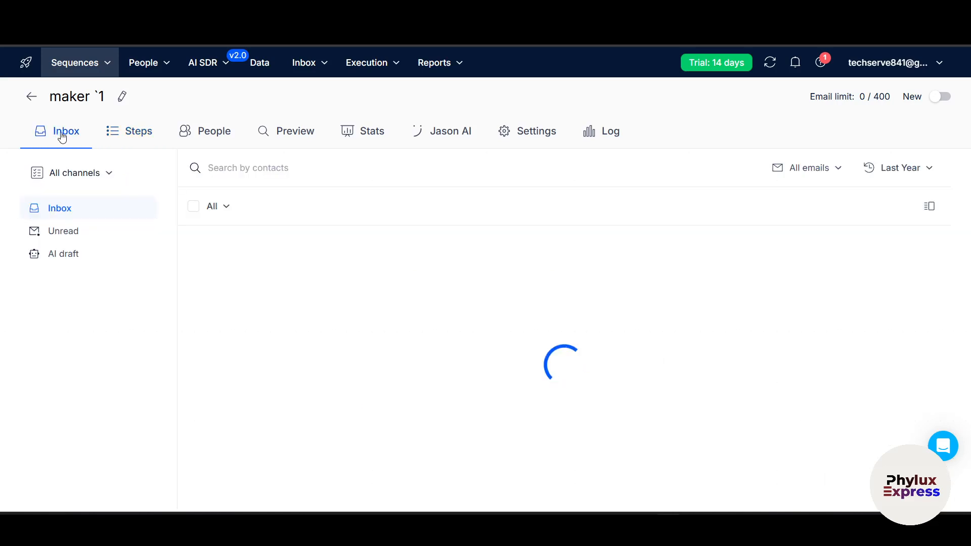
pyautogui.click(203, 134)
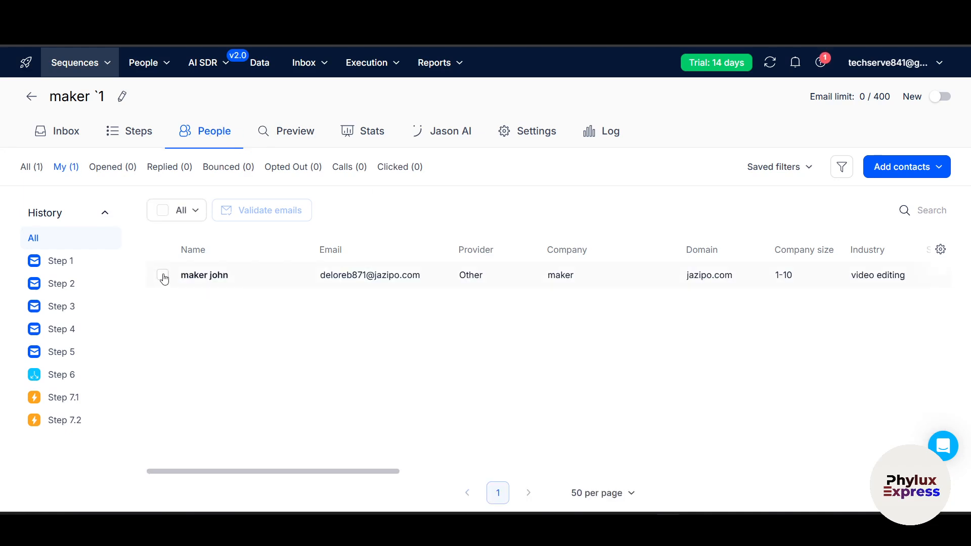
pyautogui.click(163, 275)
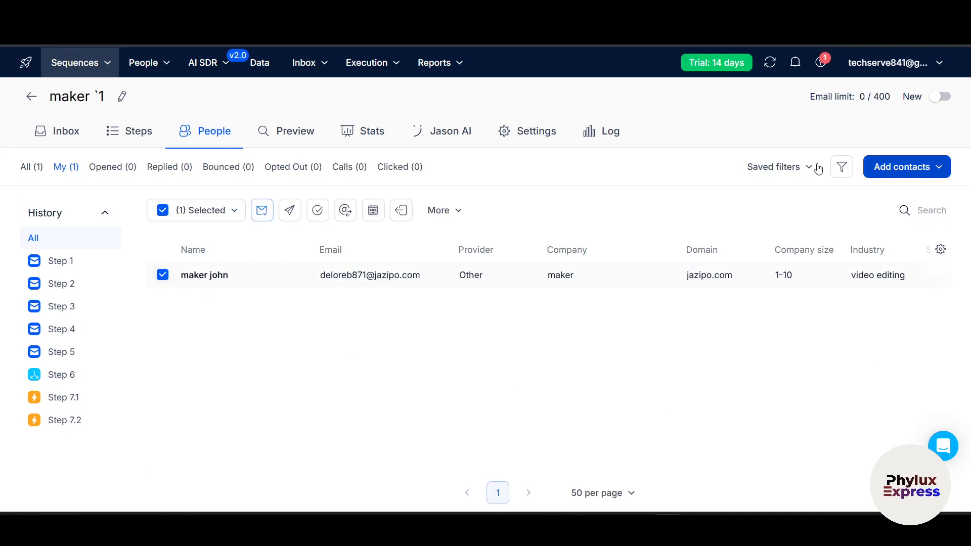
pyautogui.click(276, 133)
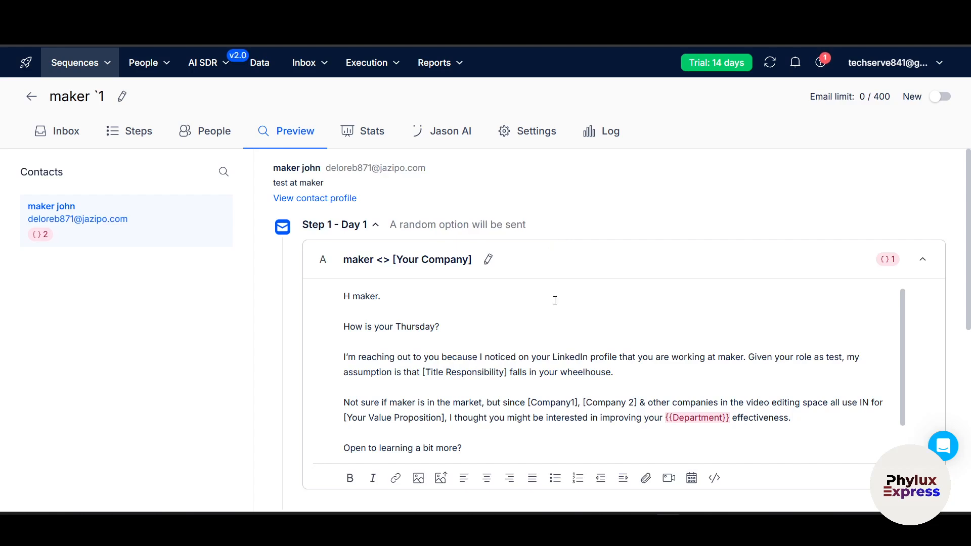
pyautogui.scroll(-2, 554, 298)
pyautogui.scroll(2, 505, 336)
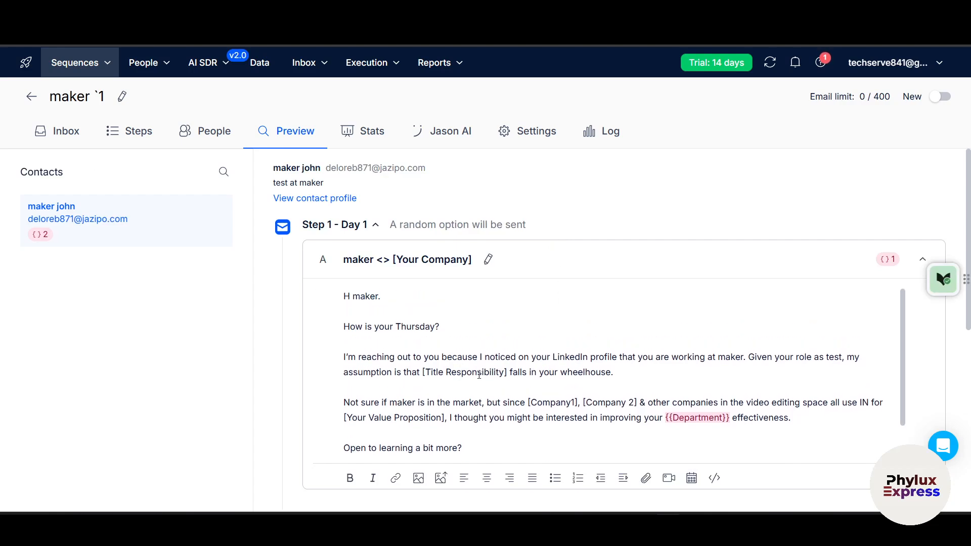
pyautogui.scroll(-2, 659, 399)
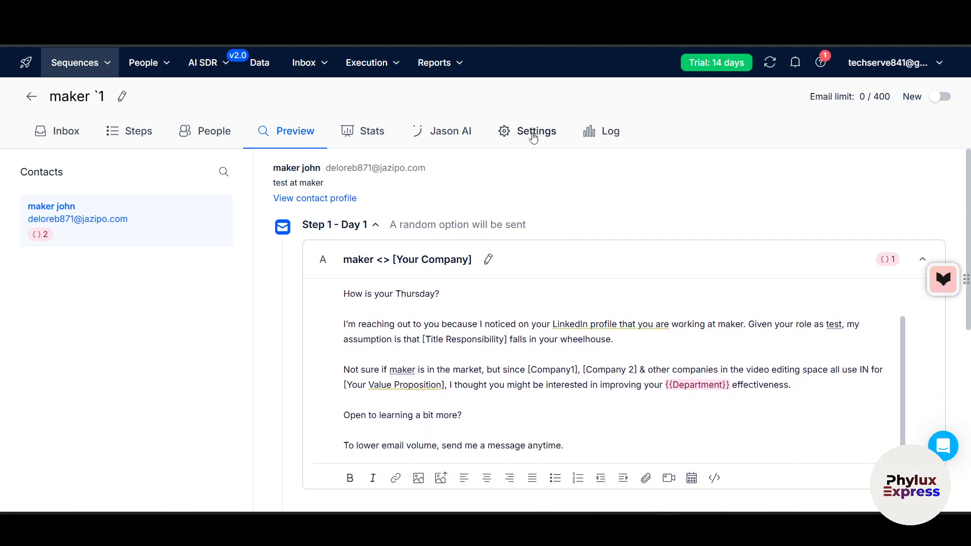
pyautogui.click(592, 134)
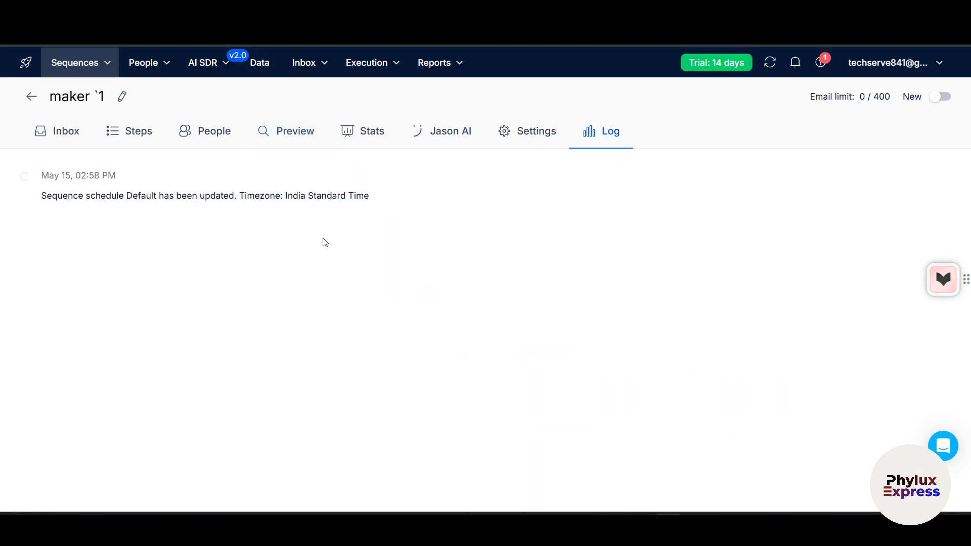
pyautogui.moveTo(33, 202); pyautogui.dragTo(515, 205)
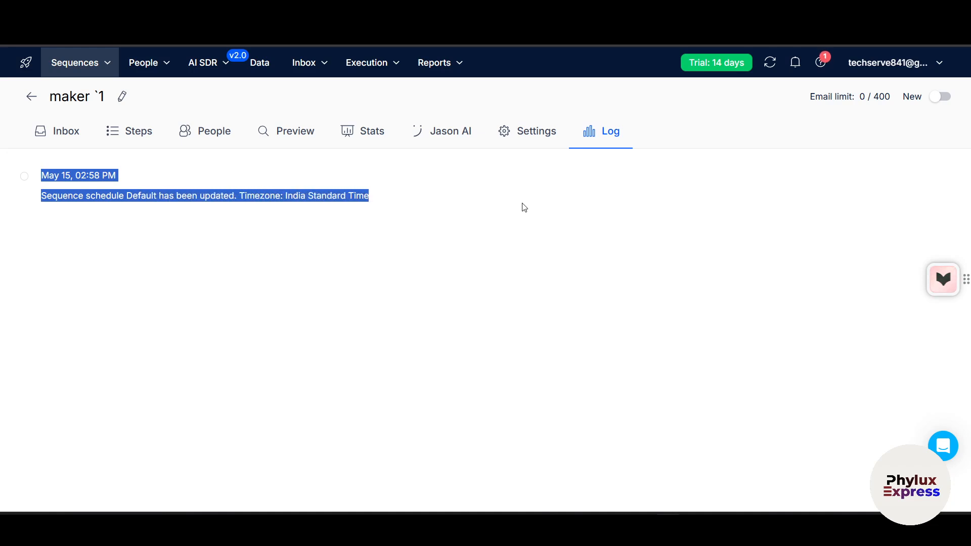
# Return to the sequences list and create a new folder named maker.
pyautogui.click(32, 97)
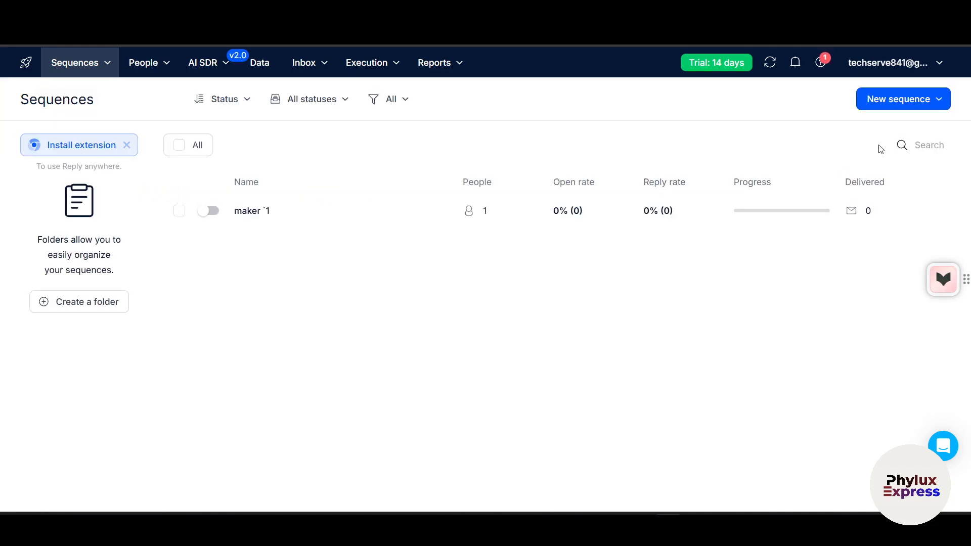
pyautogui.click(91, 310)
pyautogui.click(627, 202)
pyautogui.click(81, 302)
pyautogui.moveTo(482, 277); pyautogui.dragTo(142, 292)
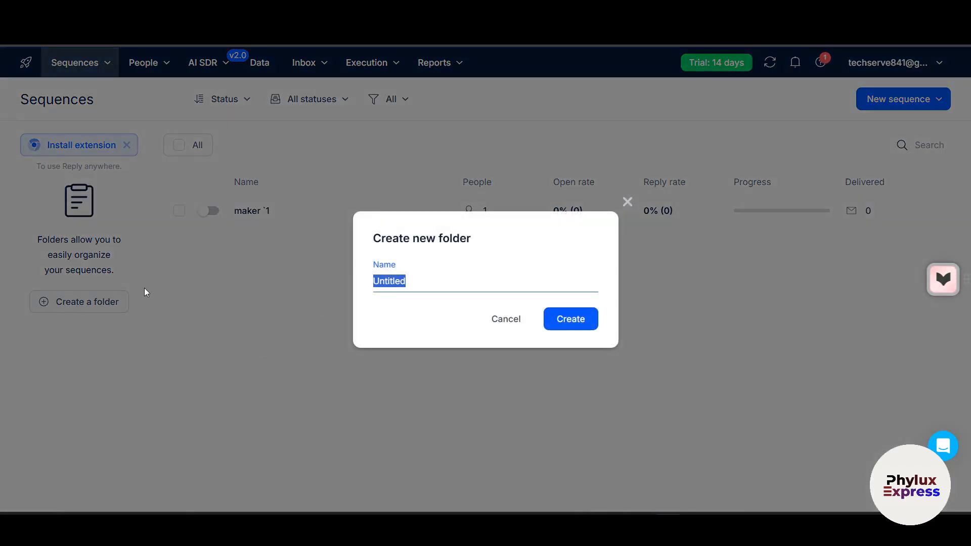
pyautogui.press('BackSpace')
pyautogui.write('maker')
pyautogui.press('Return')
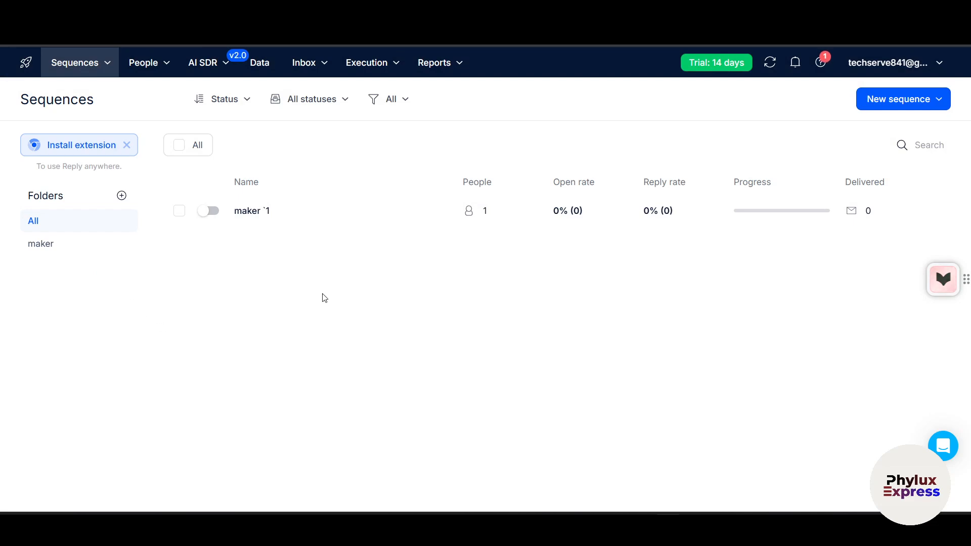
# Open the maker folder and create a new sequence from the Move to Sequence template.
pyautogui.click(53, 243)
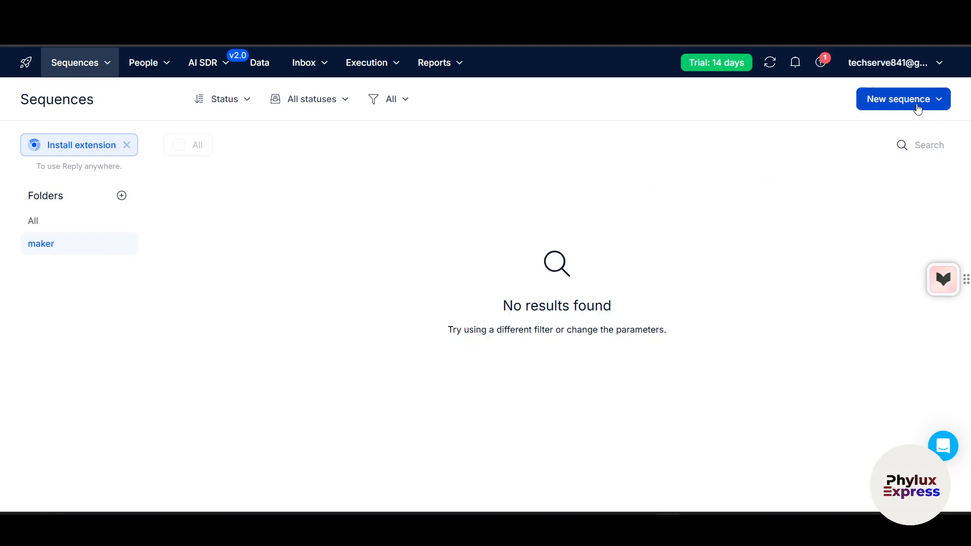
pyautogui.click(919, 103)
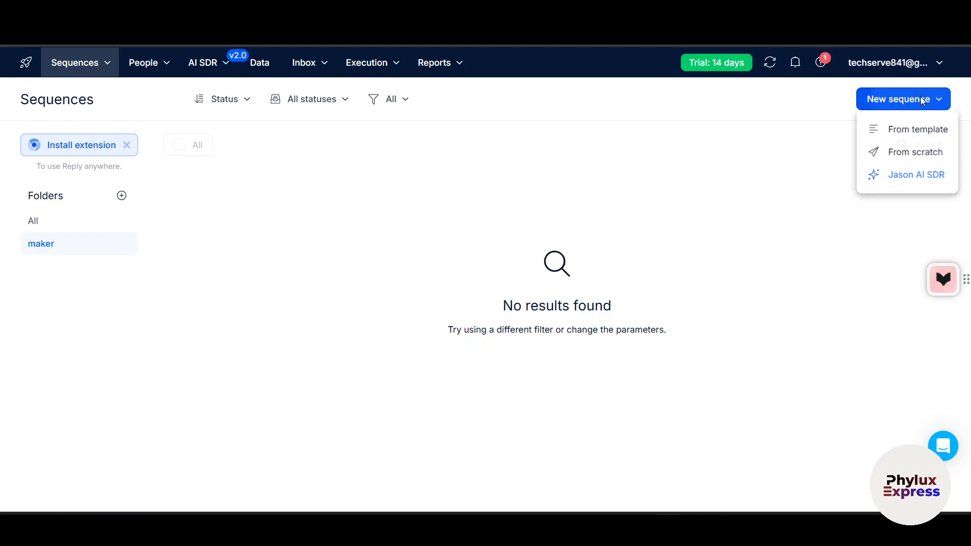
pyautogui.click(907, 130)
pyautogui.click(409, 286)
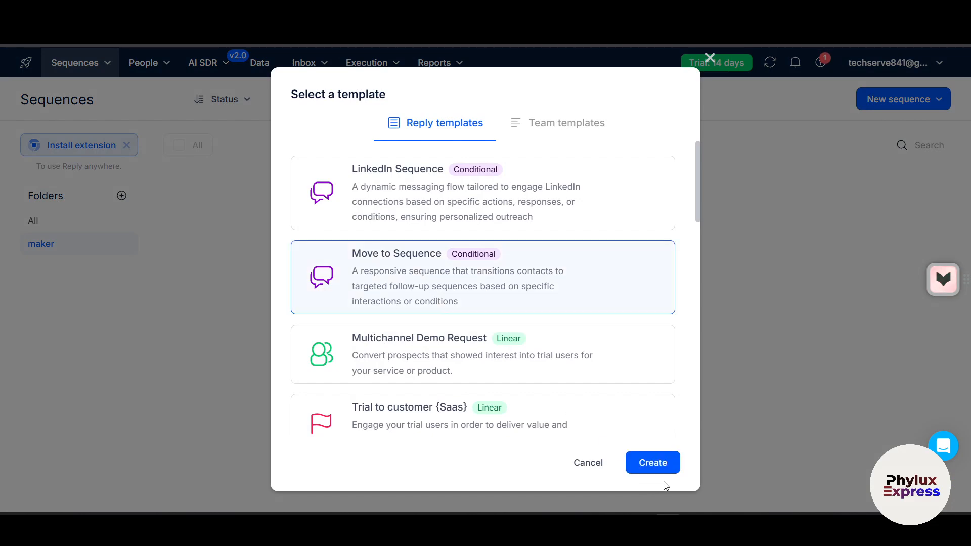
pyautogui.click(665, 471)
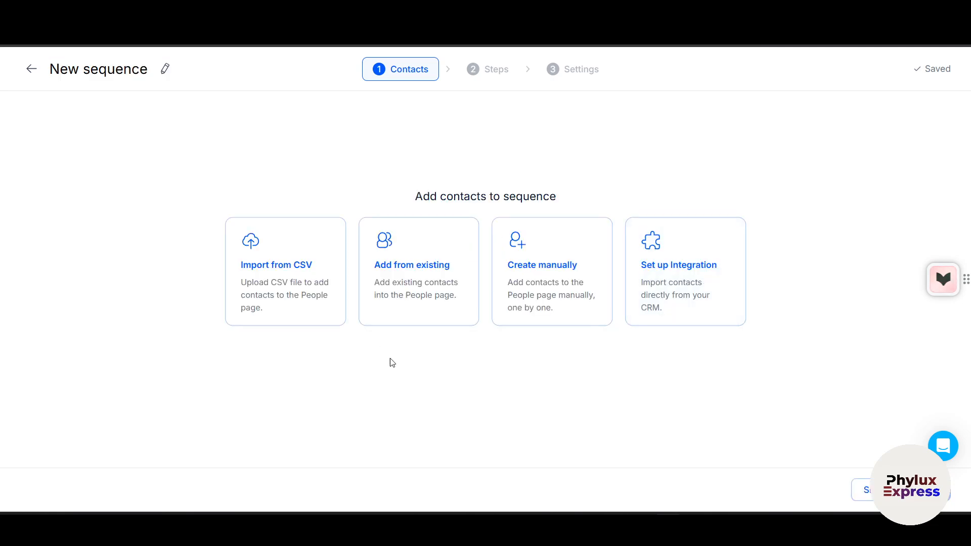
# Manually create a contact for the new sequence, entering the contact's email and first name.
pyautogui.click(588, 308)
pyautogui.click(451, 303)
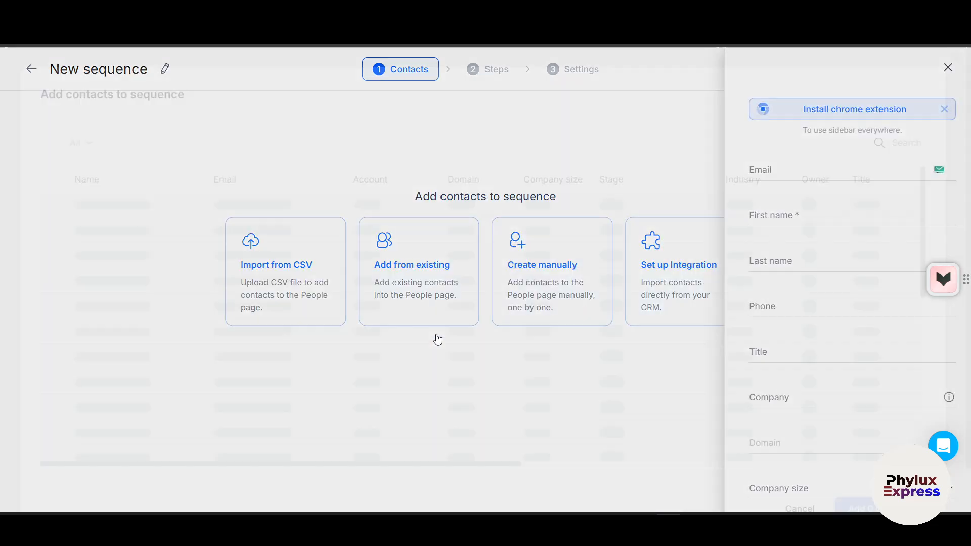
pyautogui.click(948, 68)
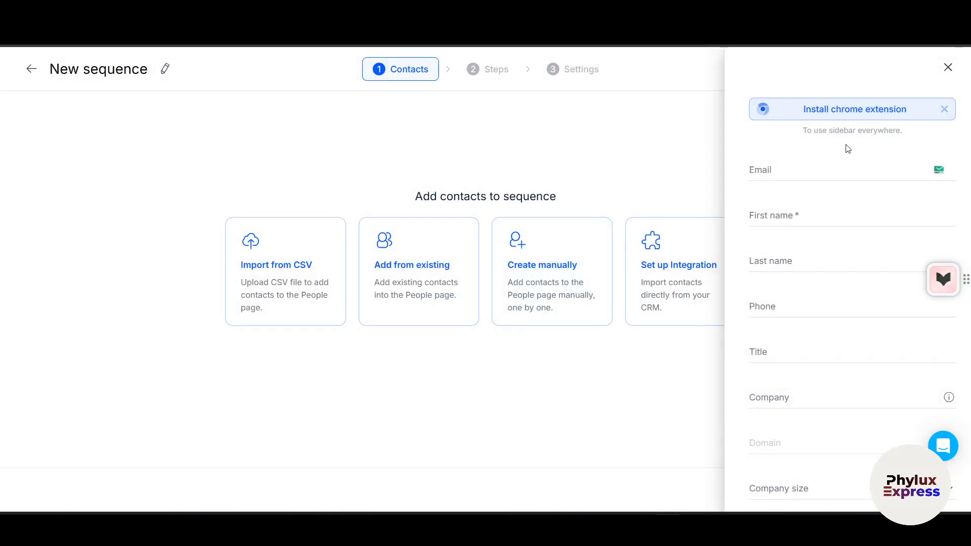
pyautogui.click(850, 170)
pyautogui.click(851, 201)
pyautogui.click(806, 225)
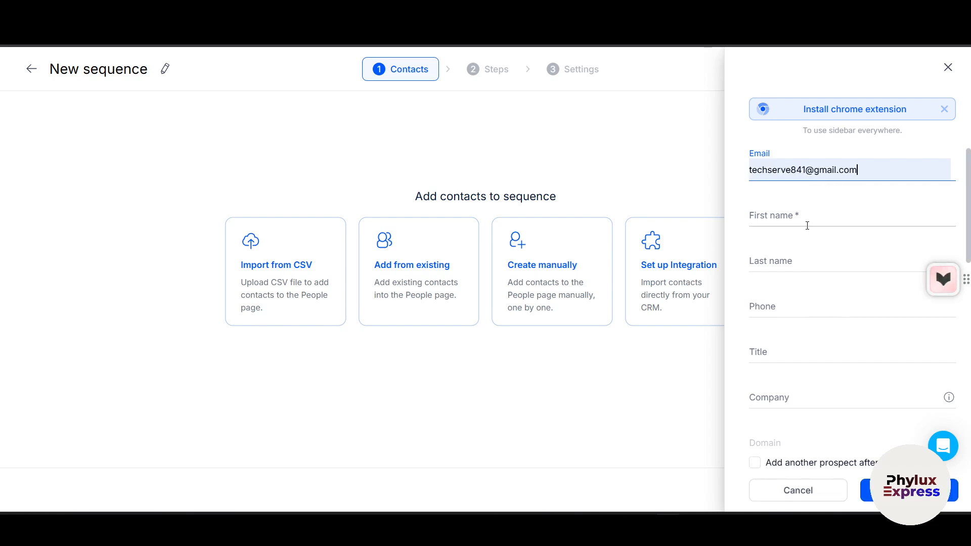
pyautogui.write('d')
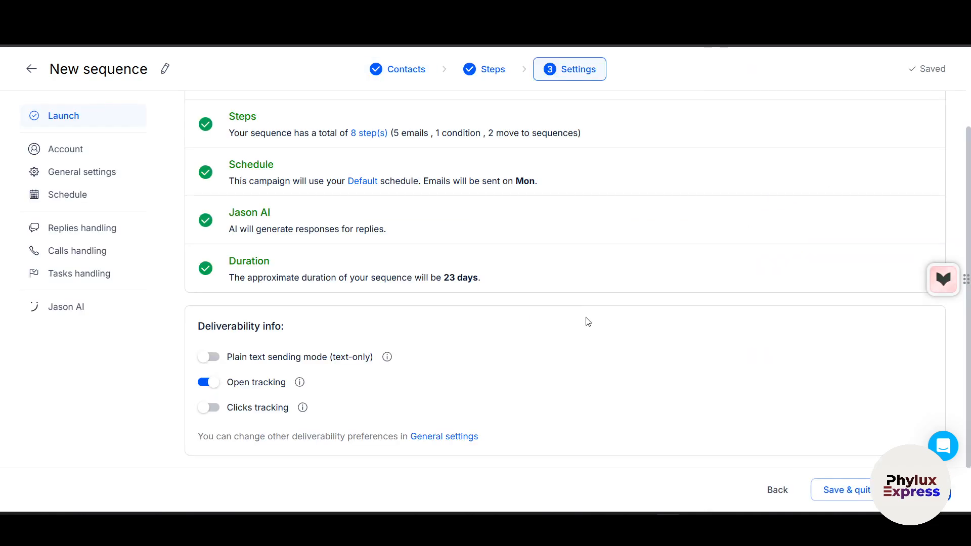
# Review the new sequence's launch checklist and deliverability info, and start the sequence.
pyautogui.scroll(2, 587, 321)
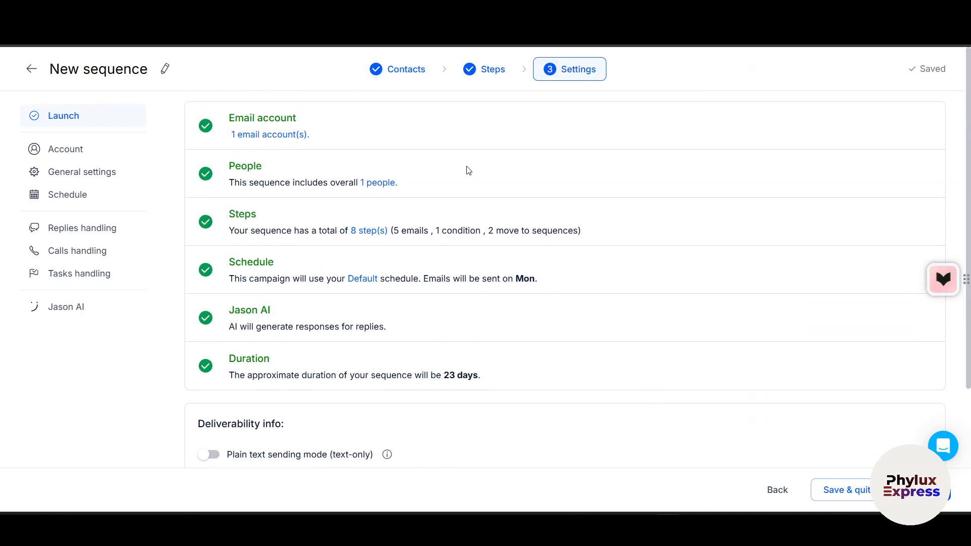
pyautogui.scroll(-2, 469, 171)
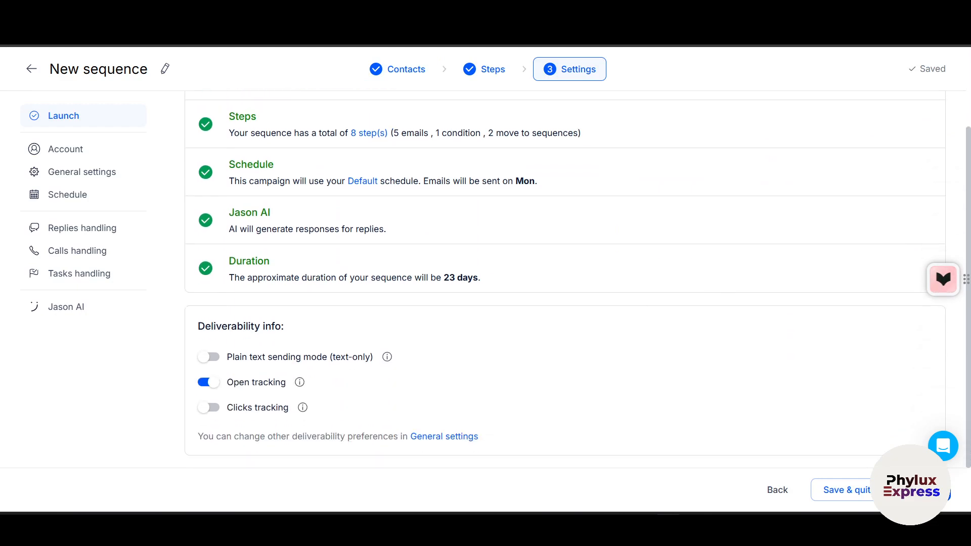
pyautogui.click(919, 490)
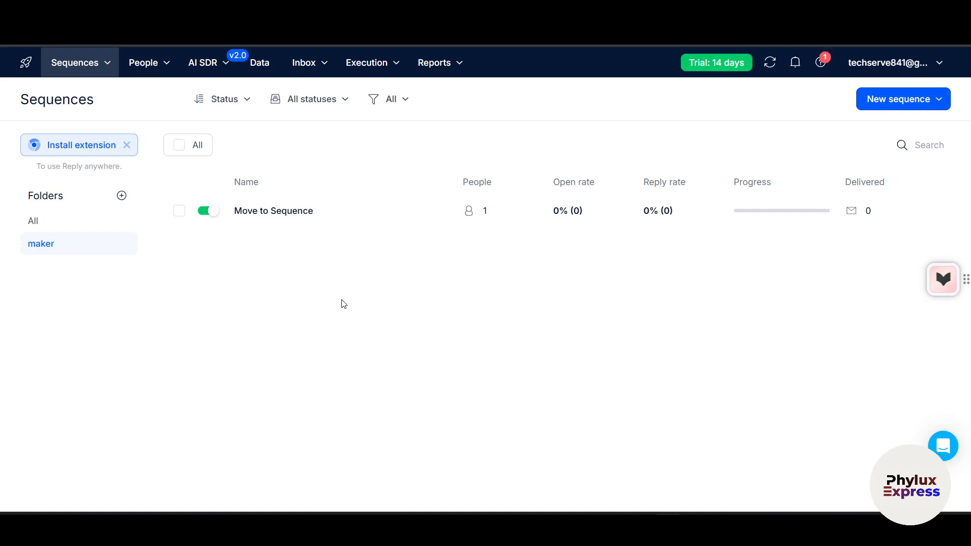
# Sort the maker folder's sequences alphabetically and open the Move to Sequence sequence to examine its steps and inbox.
pyautogui.click(13, 62)
pyautogui.click(873, 186)
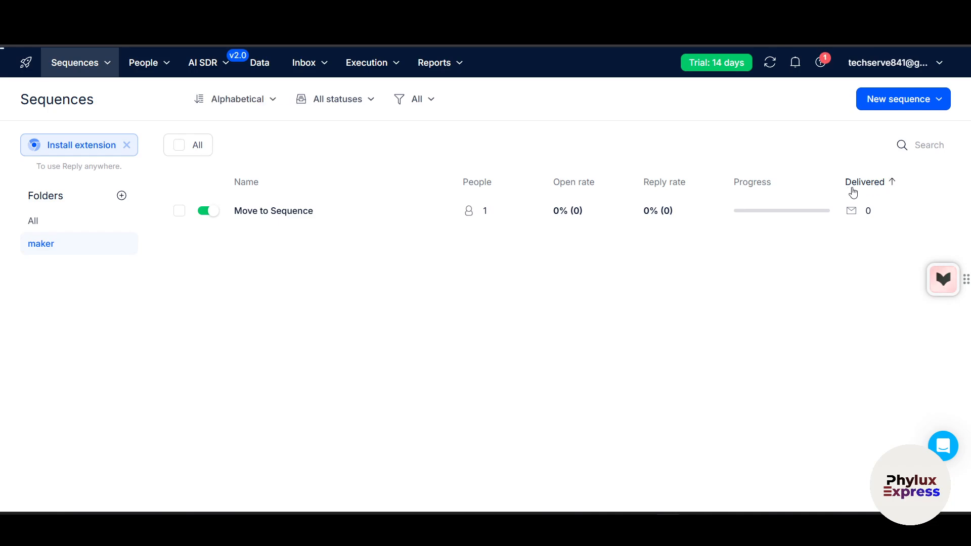
pyautogui.click(297, 188)
pyautogui.click(288, 211)
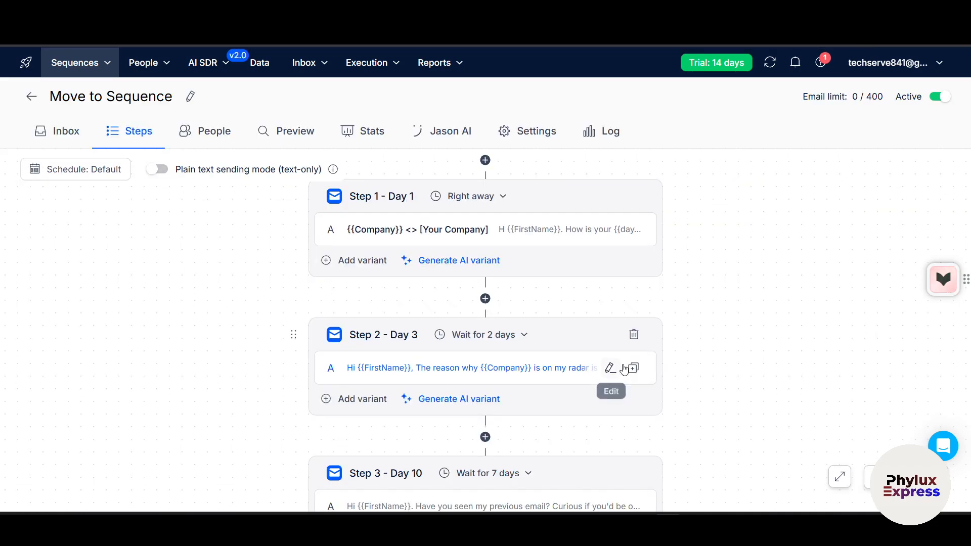
pyautogui.click(68, 132)
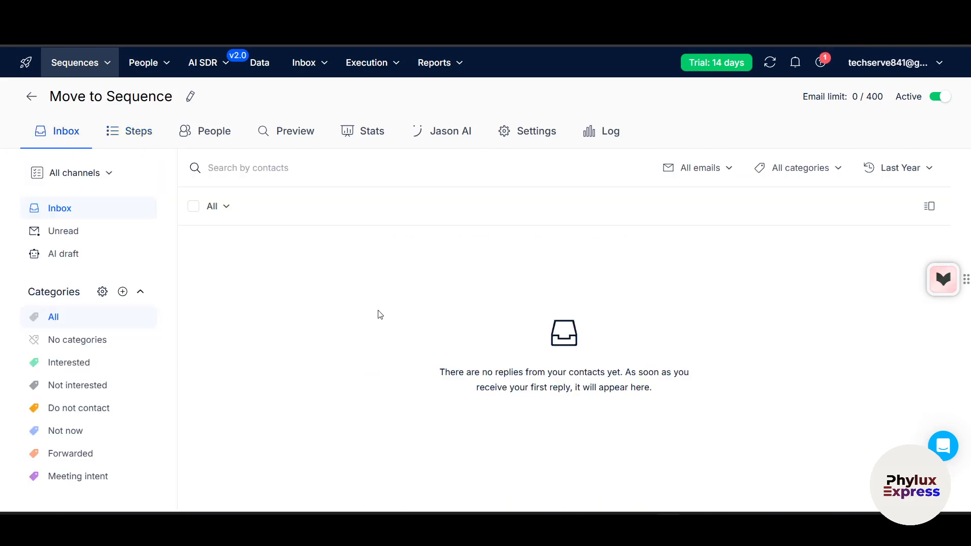